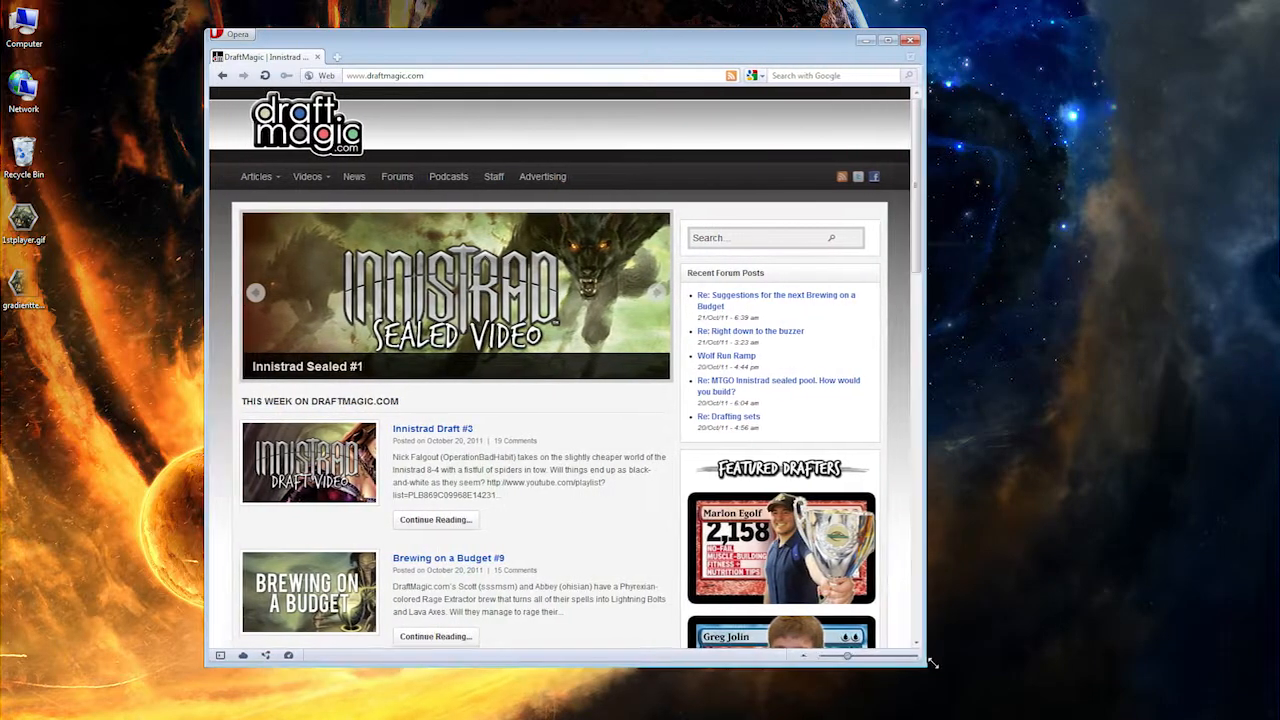
Step: Shift the browser window slightly and open 1stplayer.gif from the desktop in IrfanView
left_click_drag(618, 53, 670, 57)
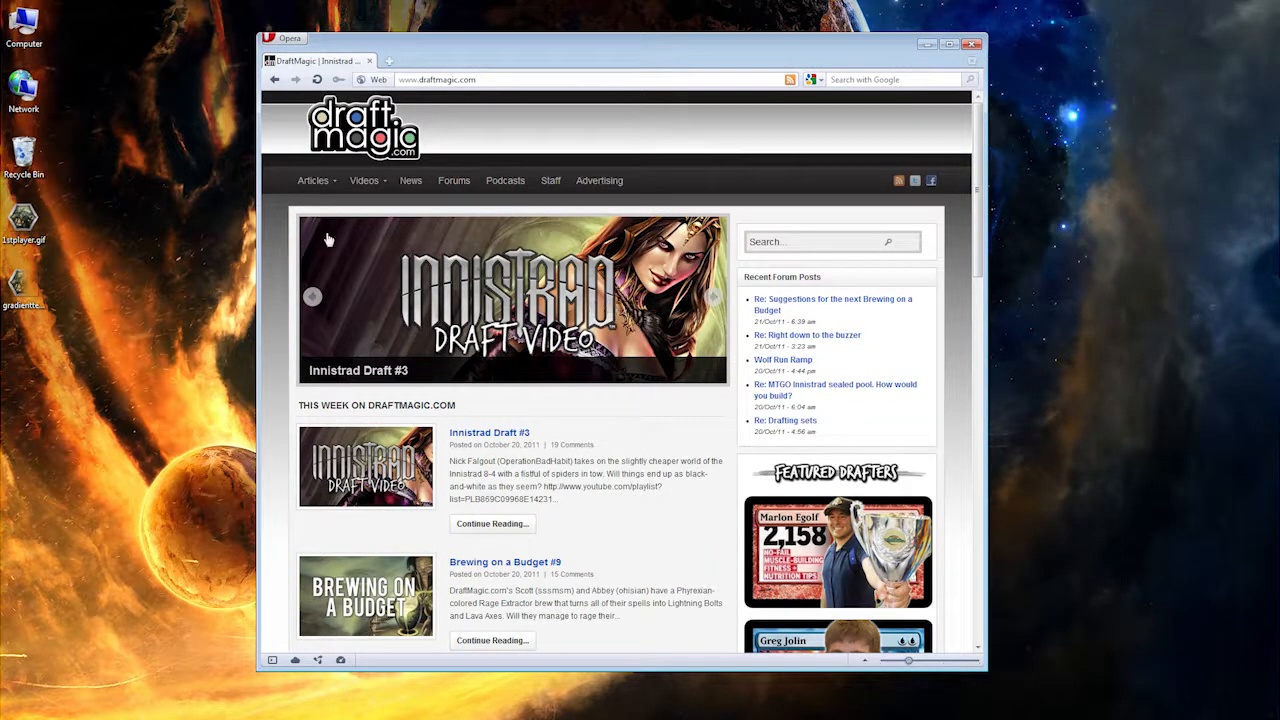
right_click(26, 220)
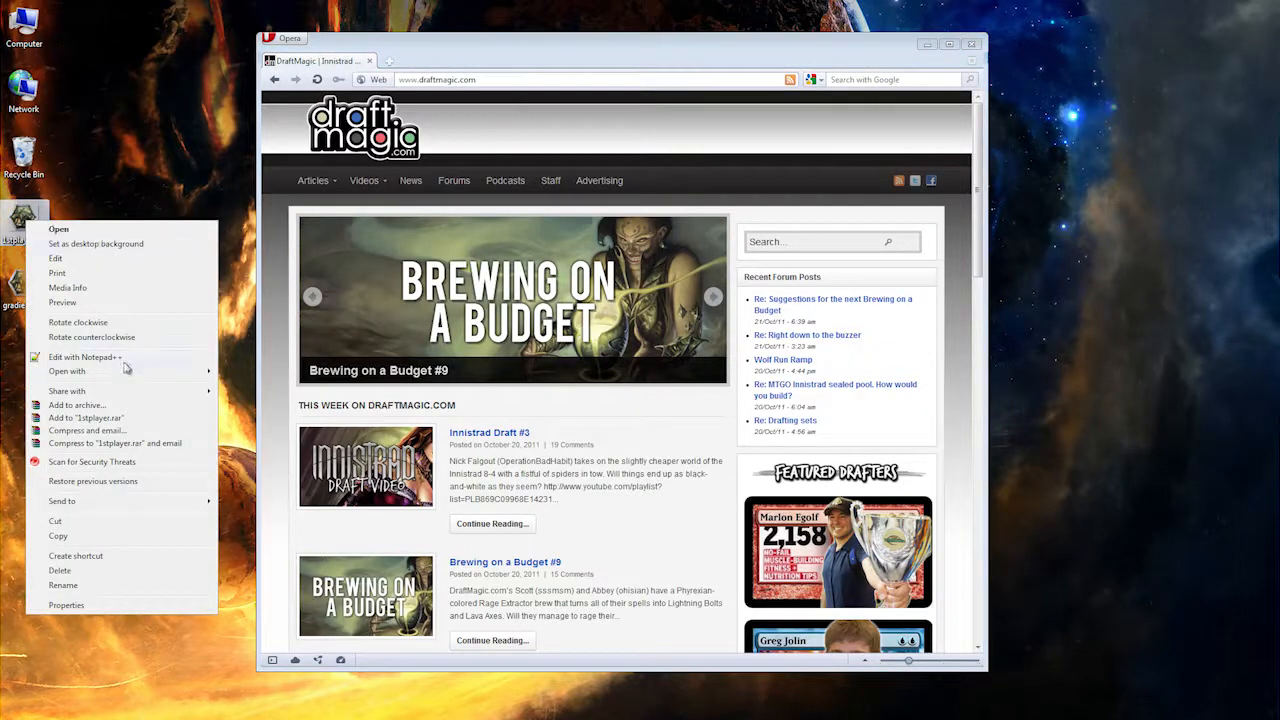
mouse_move(127, 370)
left_click(297, 428)
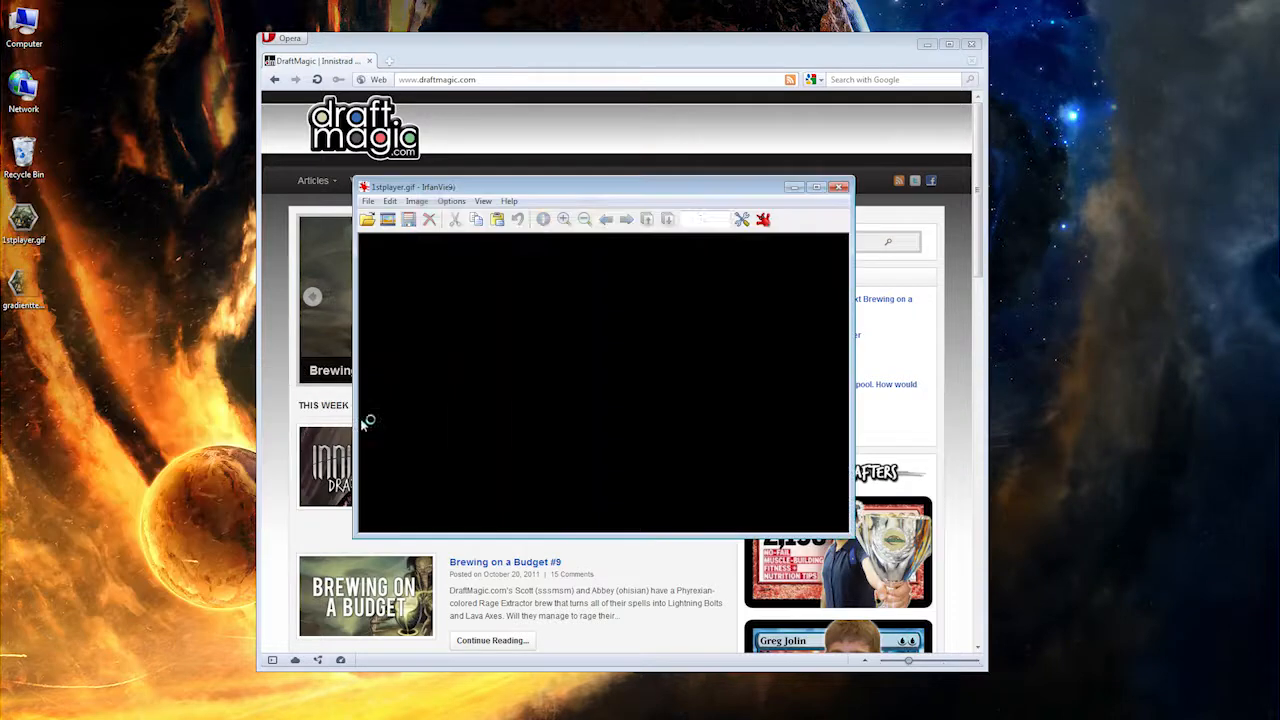
Step: Hide the toolbar, caption and menu bar of the image viewer so only the picture remains
left_click(478, 201)
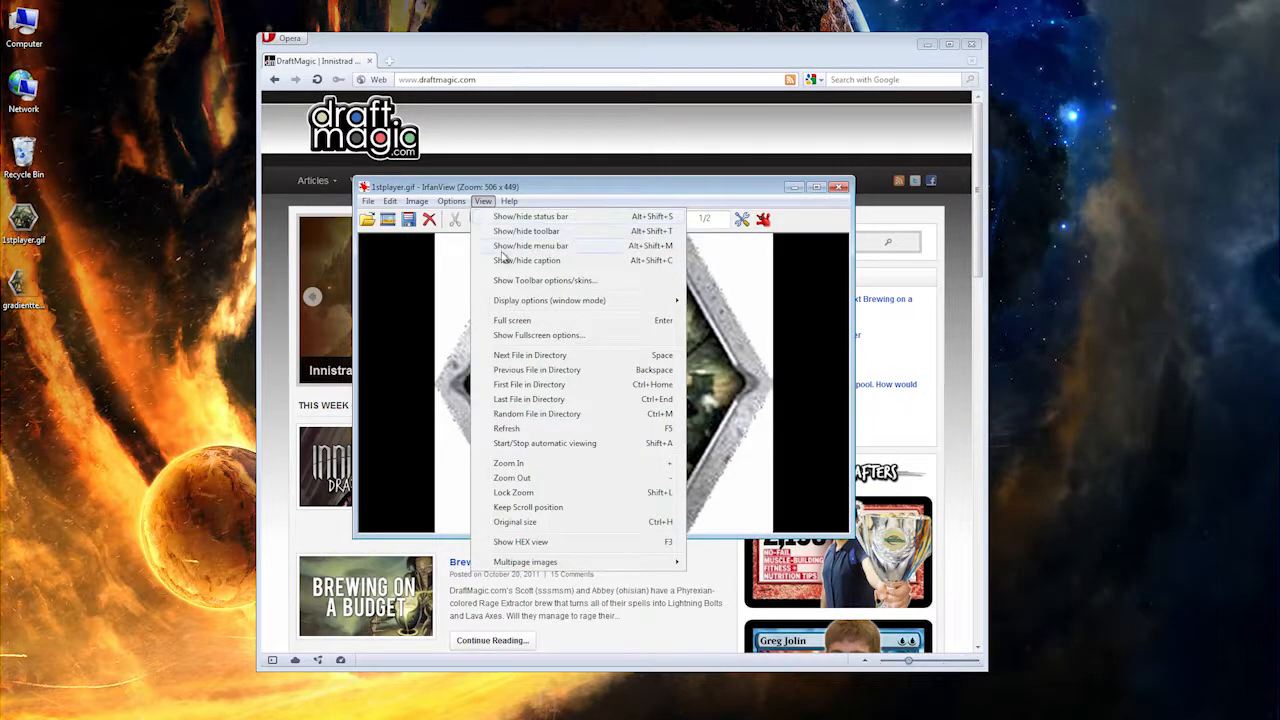
left_click(505, 231)
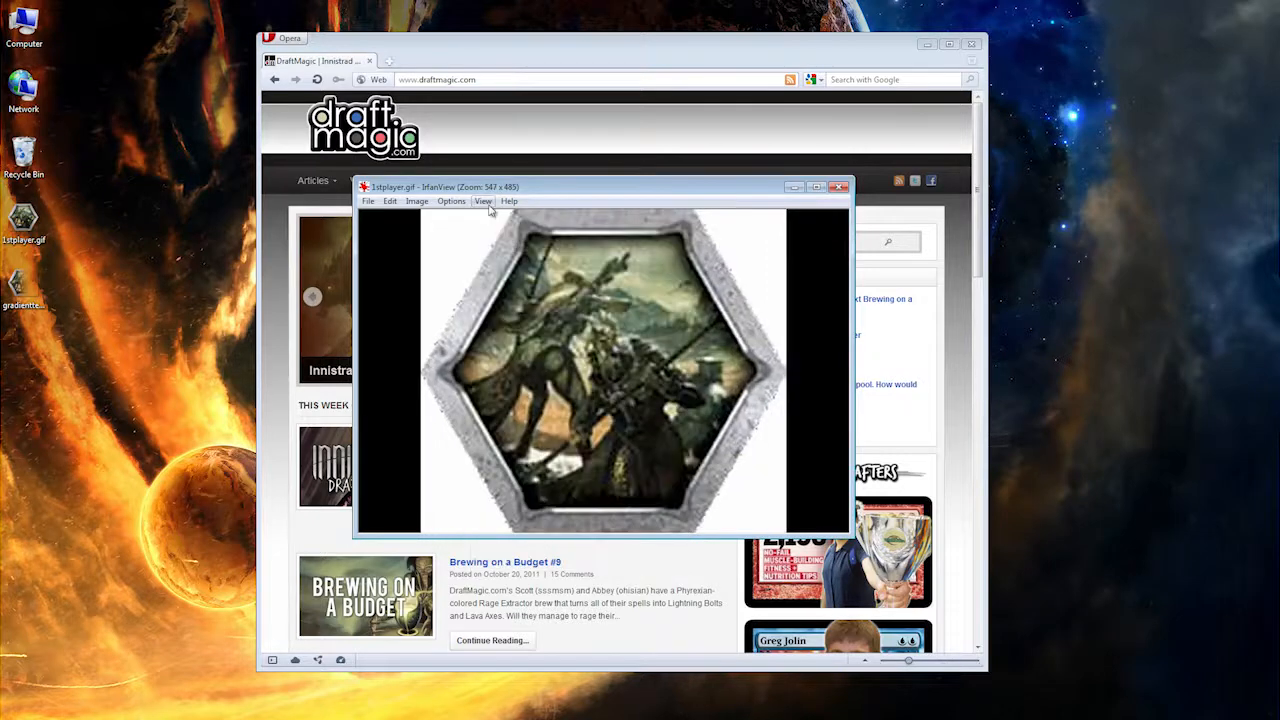
left_click(484, 202)
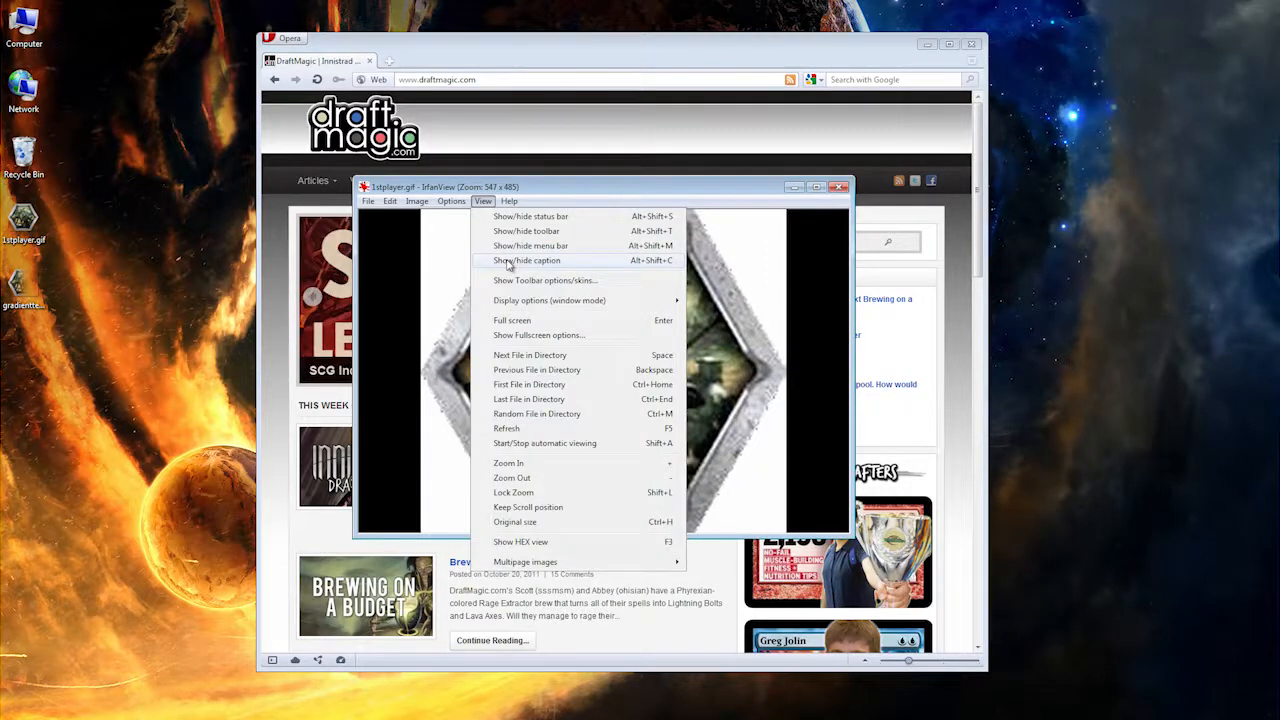
left_click(507, 262)
left_click(484, 184)
left_click(505, 232)
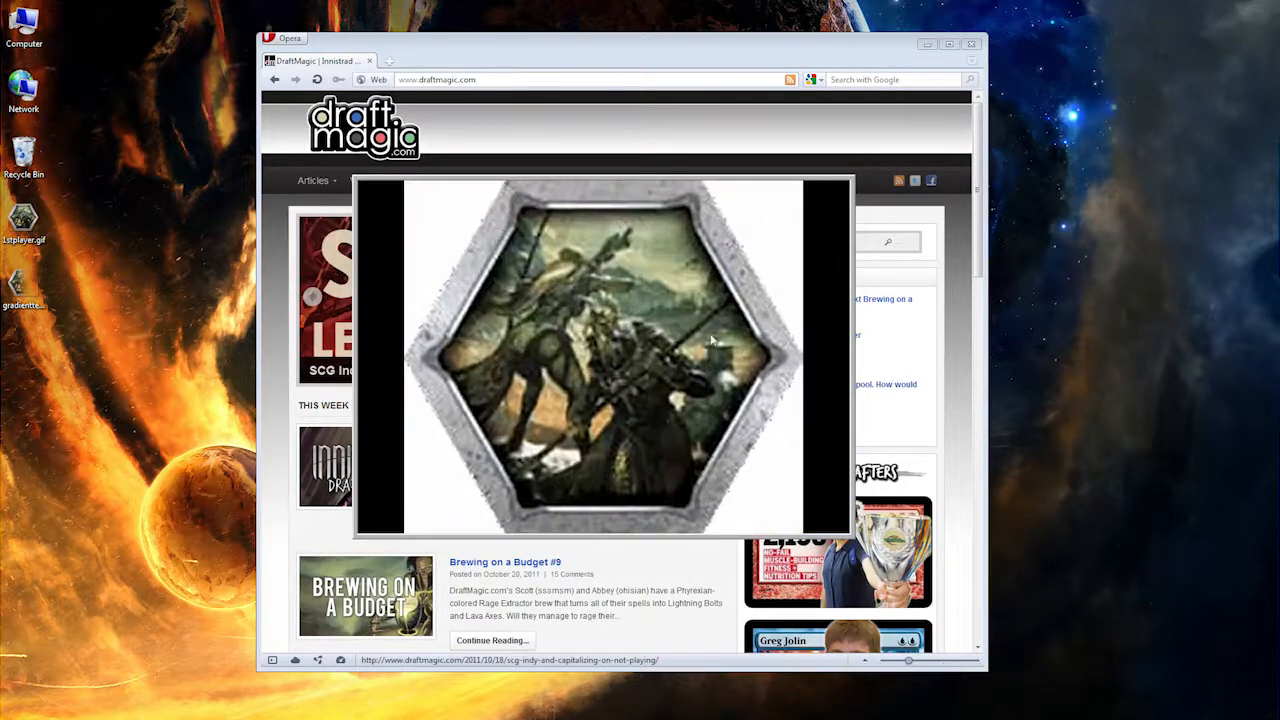
Step: Resize the stripped image window to a small thumbnail in the desktop's corner and reposition the browser clear of it
left_click_drag(850, 534, 1277, 718)
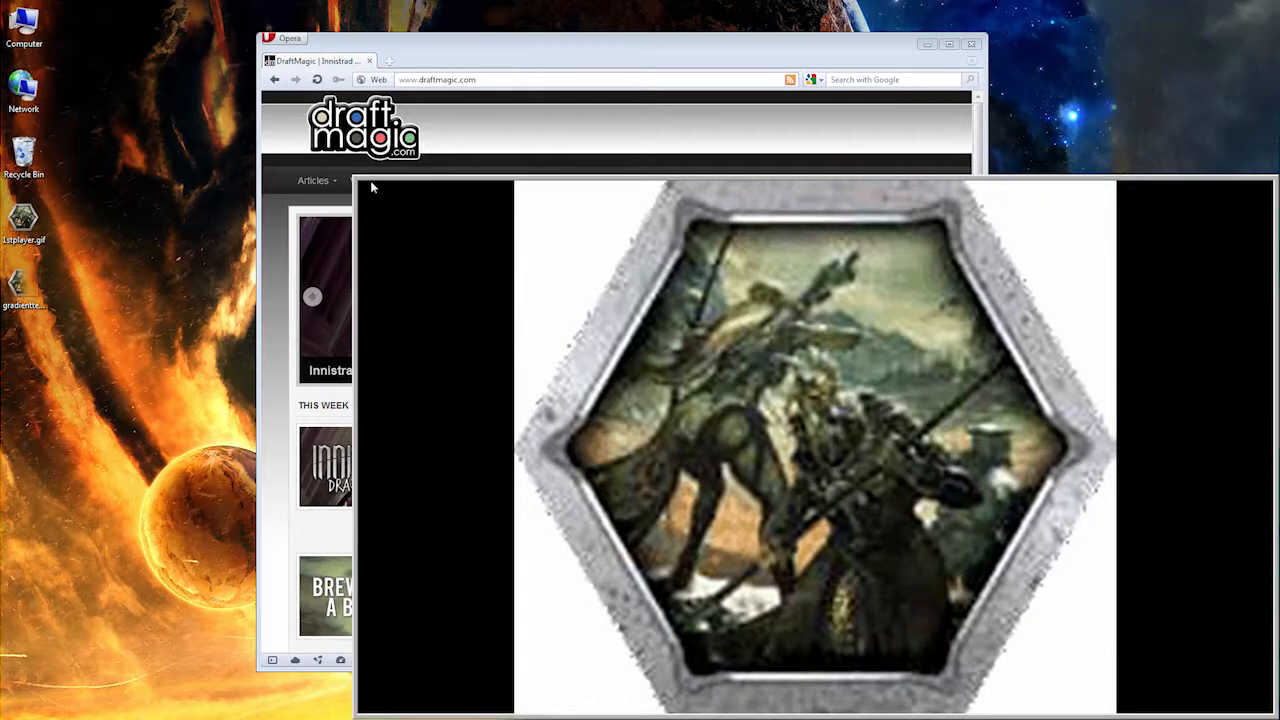
left_click_drag(377, 190, 1180, 630)
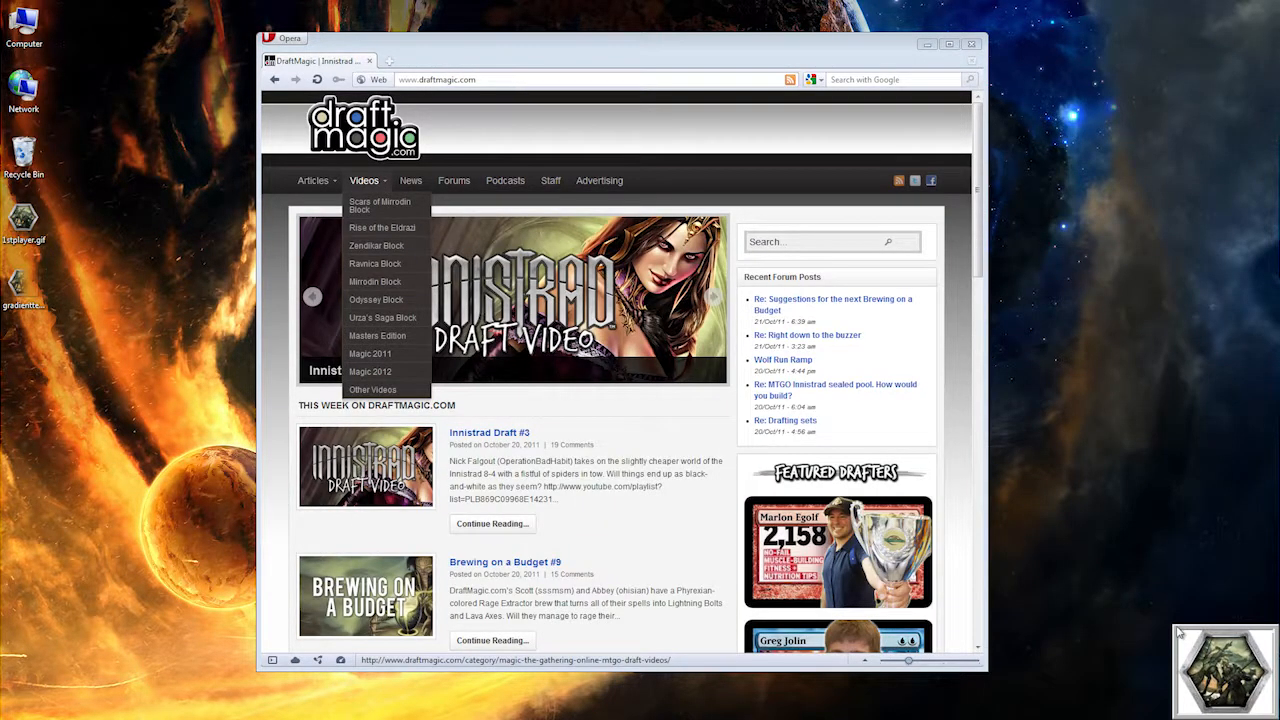
mouse_move(630, 60)
left_mouse_down()
mouse_move(1010, 102)
mouse_move(854, 138)
mouse_move(651, 89)
mouse_move(622, 38)
left_mouse_up()
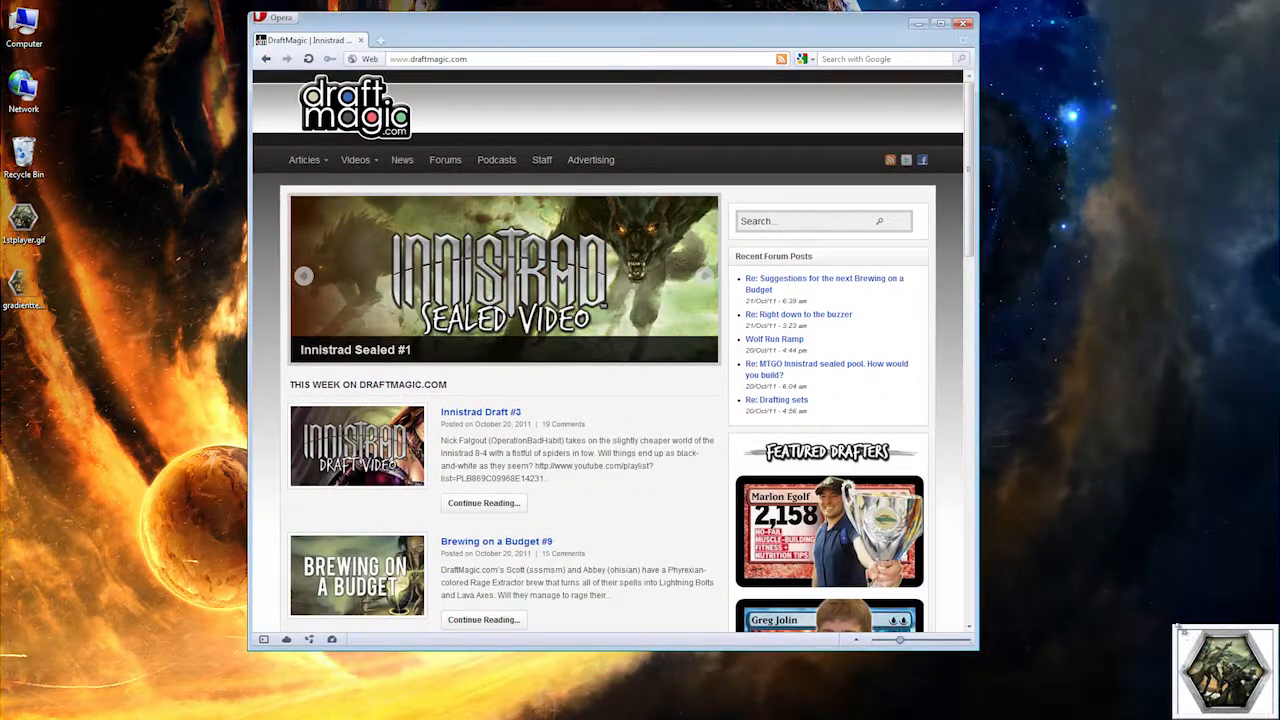
Step: Enlarge the thumbnail image window, bring back its toolbar and caption, and place it over the browser
left_click_drag(1178, 628, 103, 247)
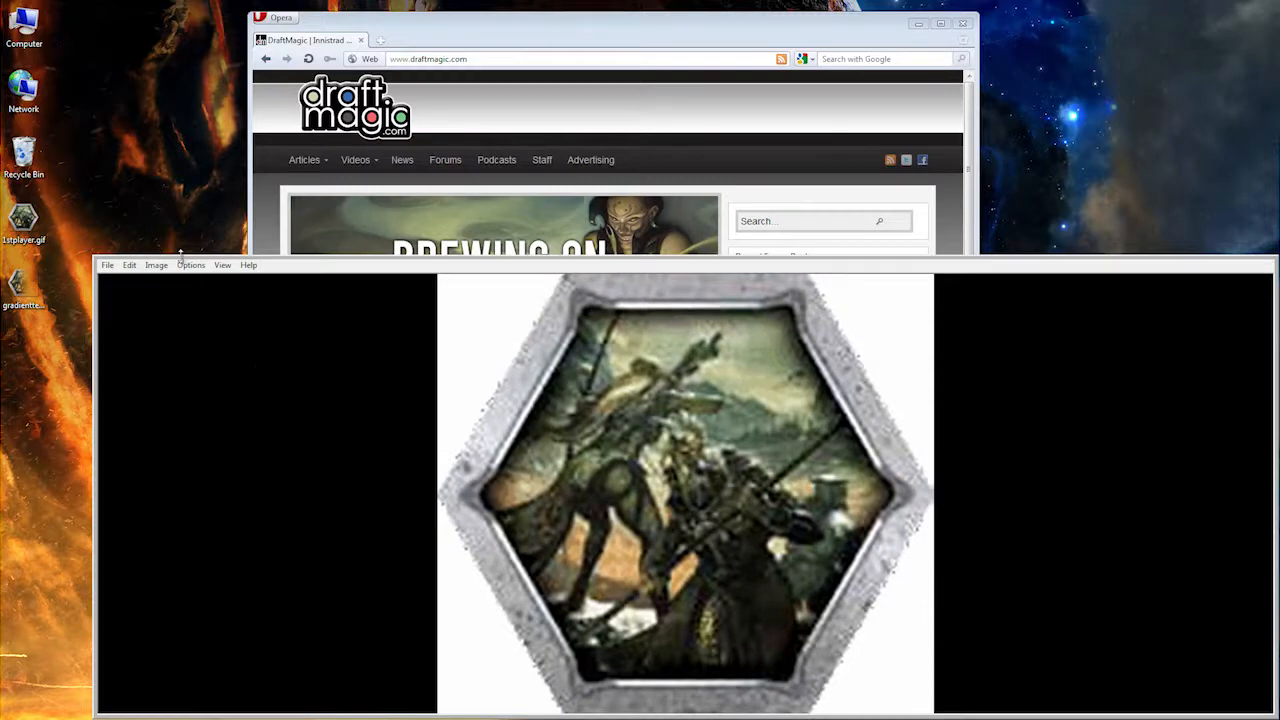
left_click(222, 266)
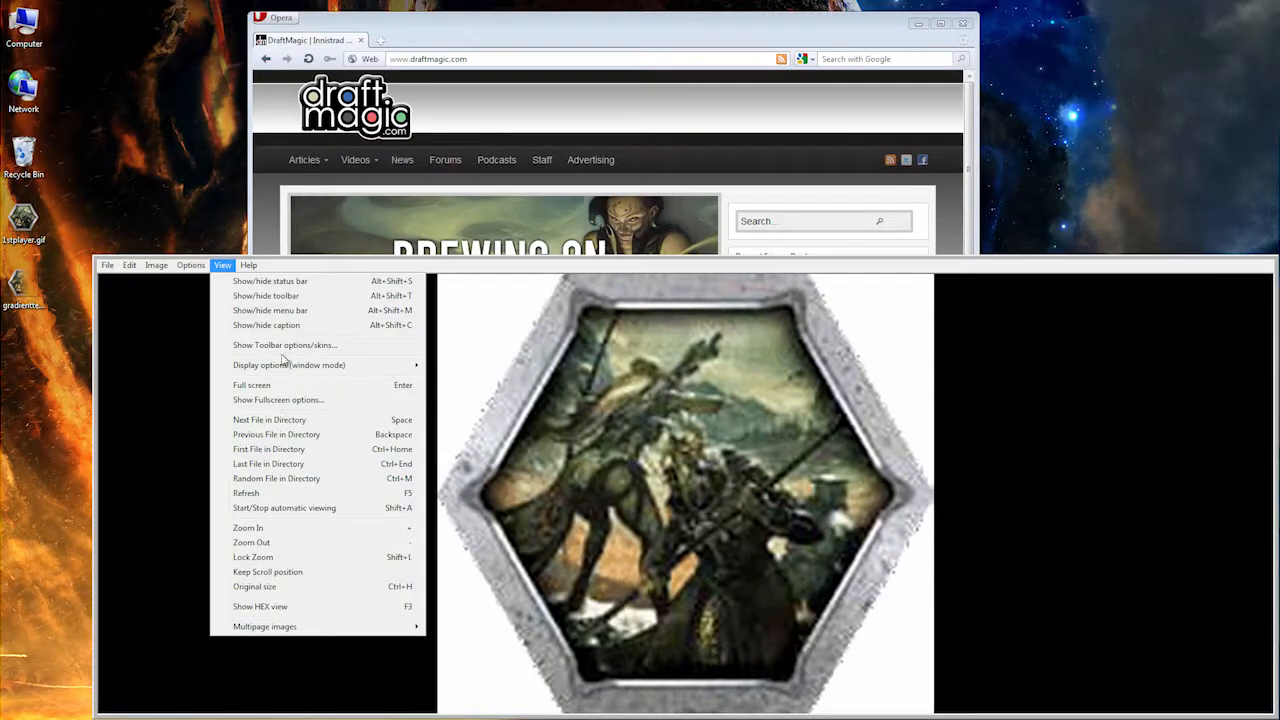
left_click(268, 296)
left_click(223, 266)
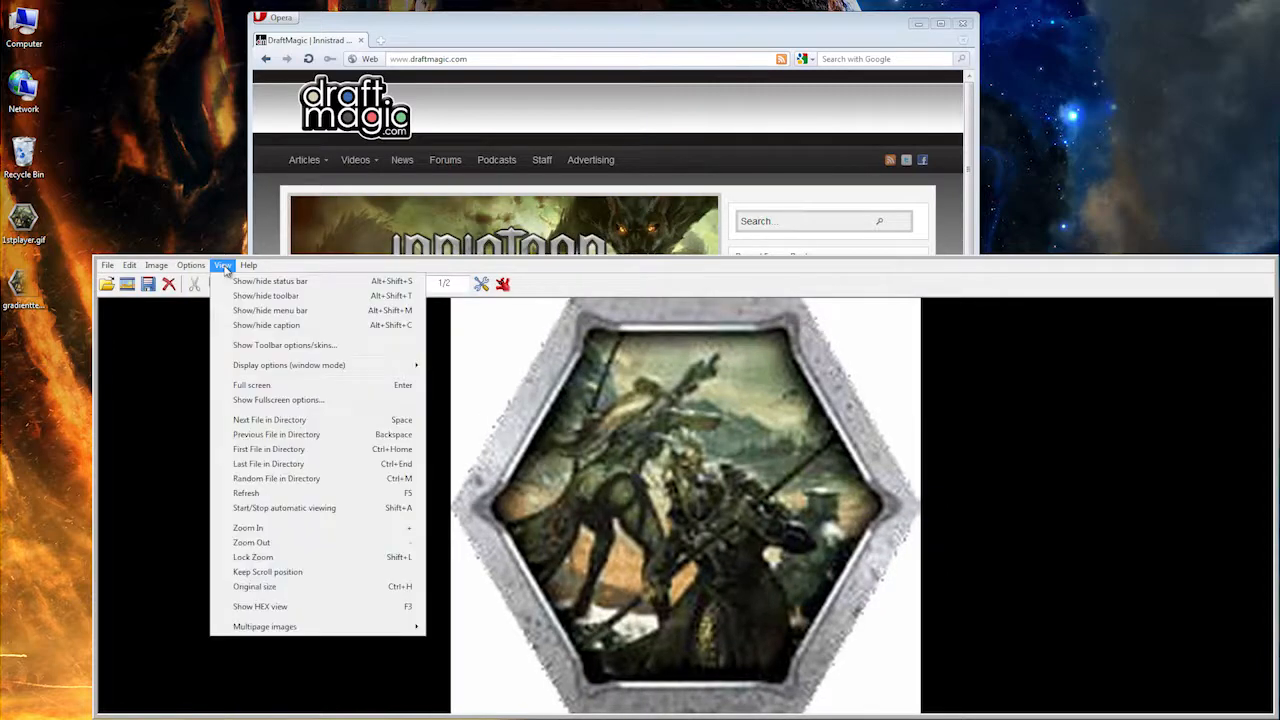
left_click(266, 326)
left_click_drag(143, 253, 337, 186)
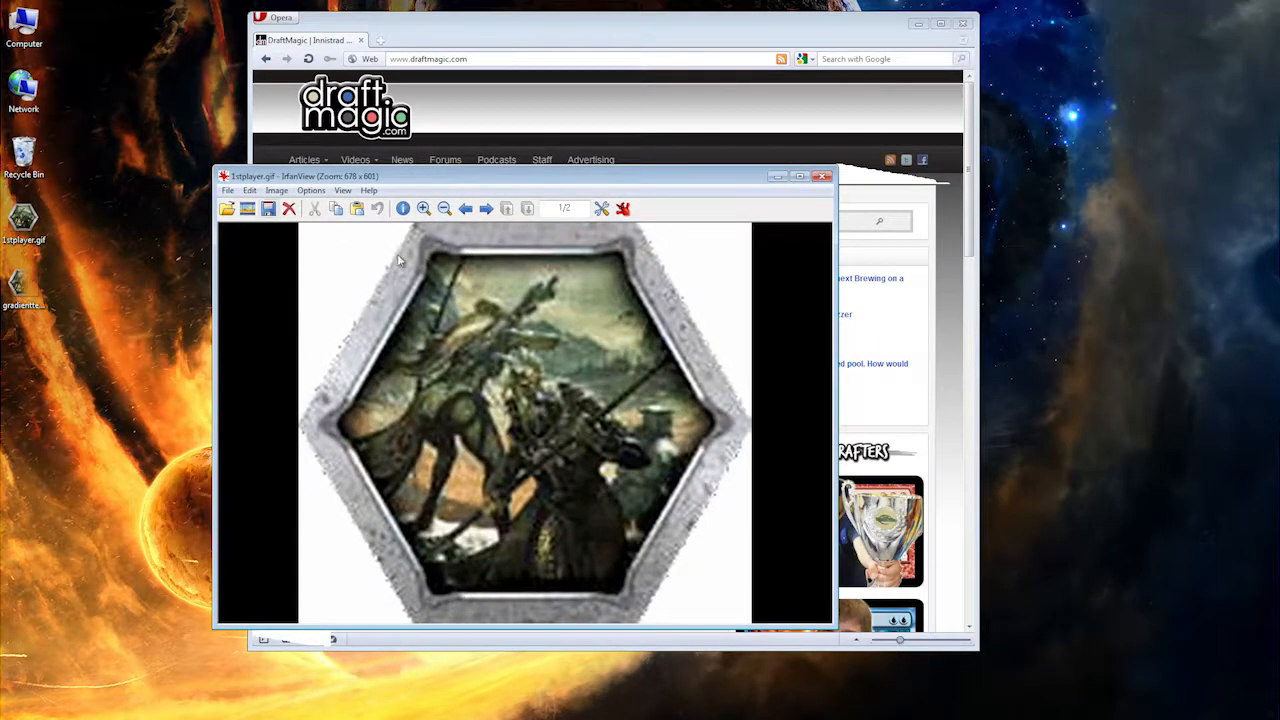
Step: In the Slideshow settings for 1stplayer.gif, set automatic advancement to 9000 seconds and turn off the text display
left_click(248, 209)
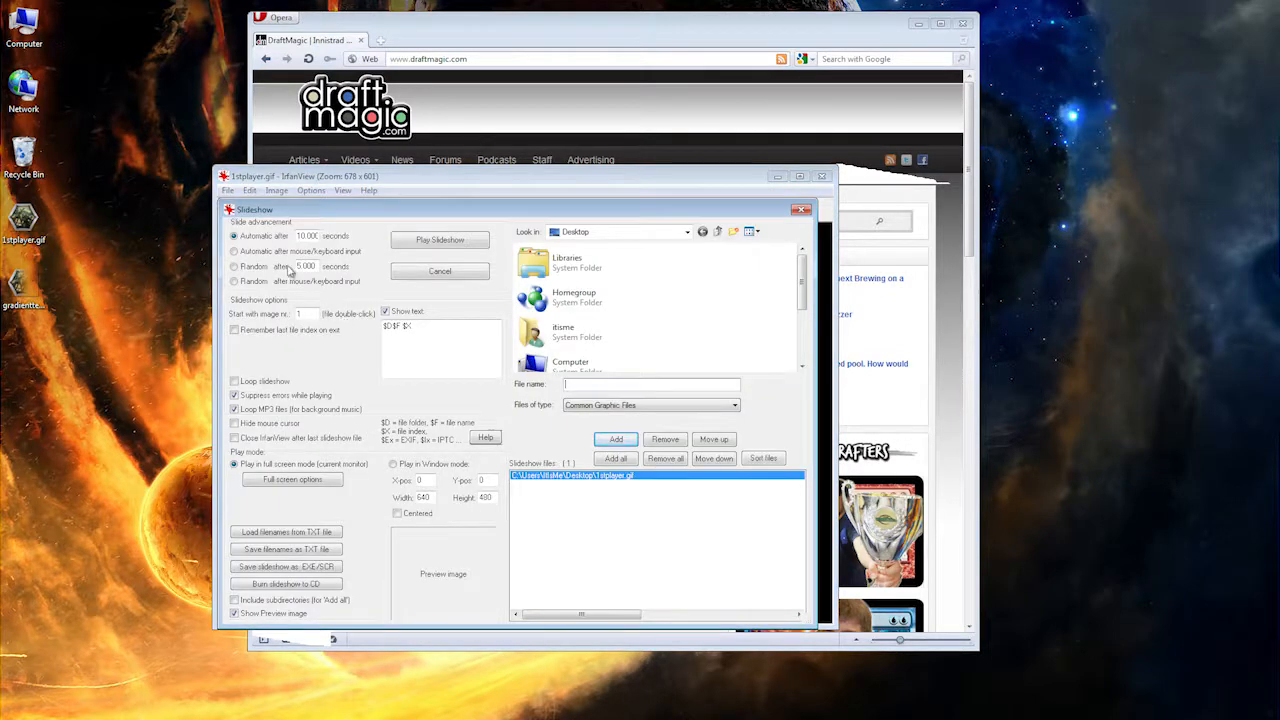
double_click(298, 236)
type("1")
left_click(386, 312)
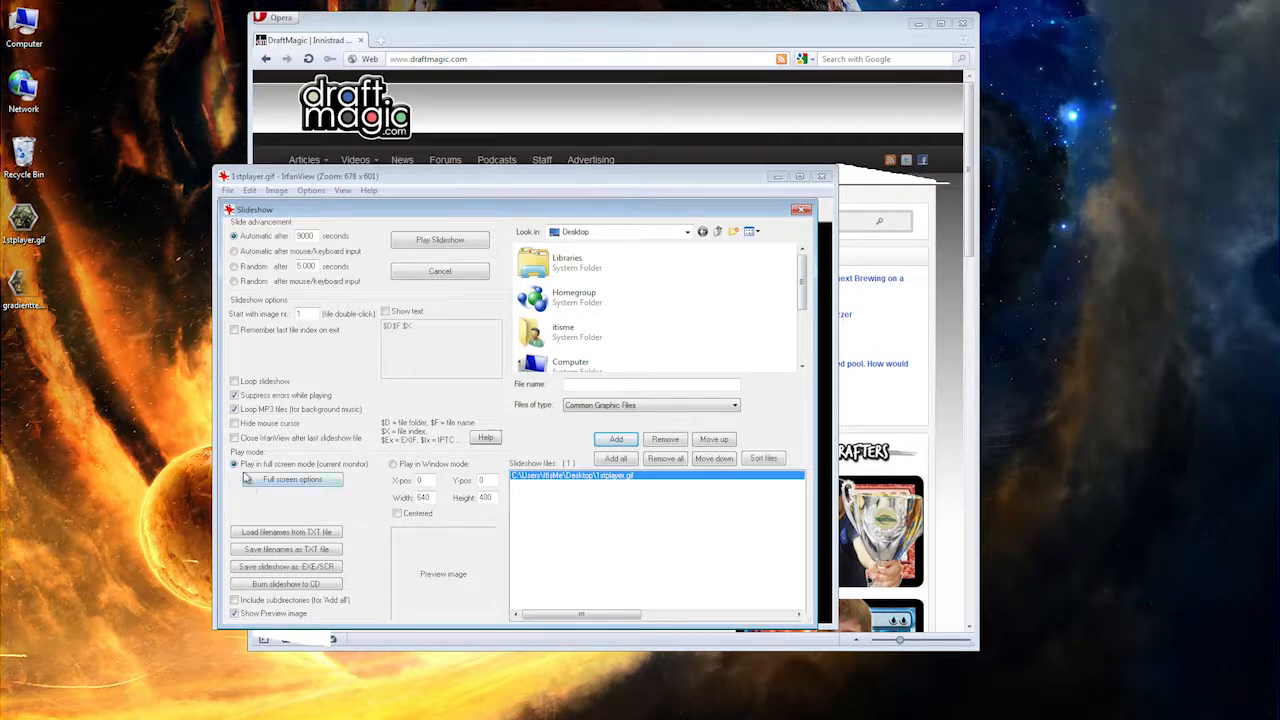
Step: Play the slideshow in a centered window, move the browser behind it to test the overlay, and exit the slideshow
left_click(394, 464)
left_click(396, 515)
left_click(440, 241)
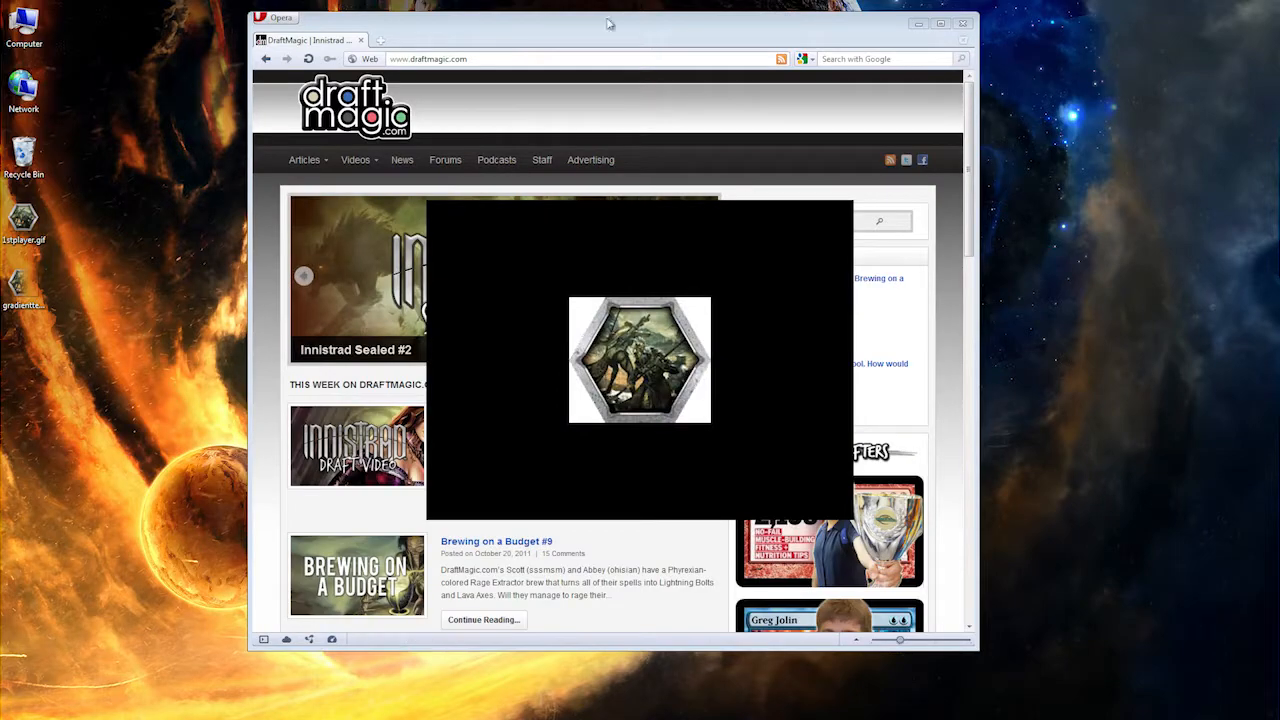
left_click_drag(609, 28, 566, 42)
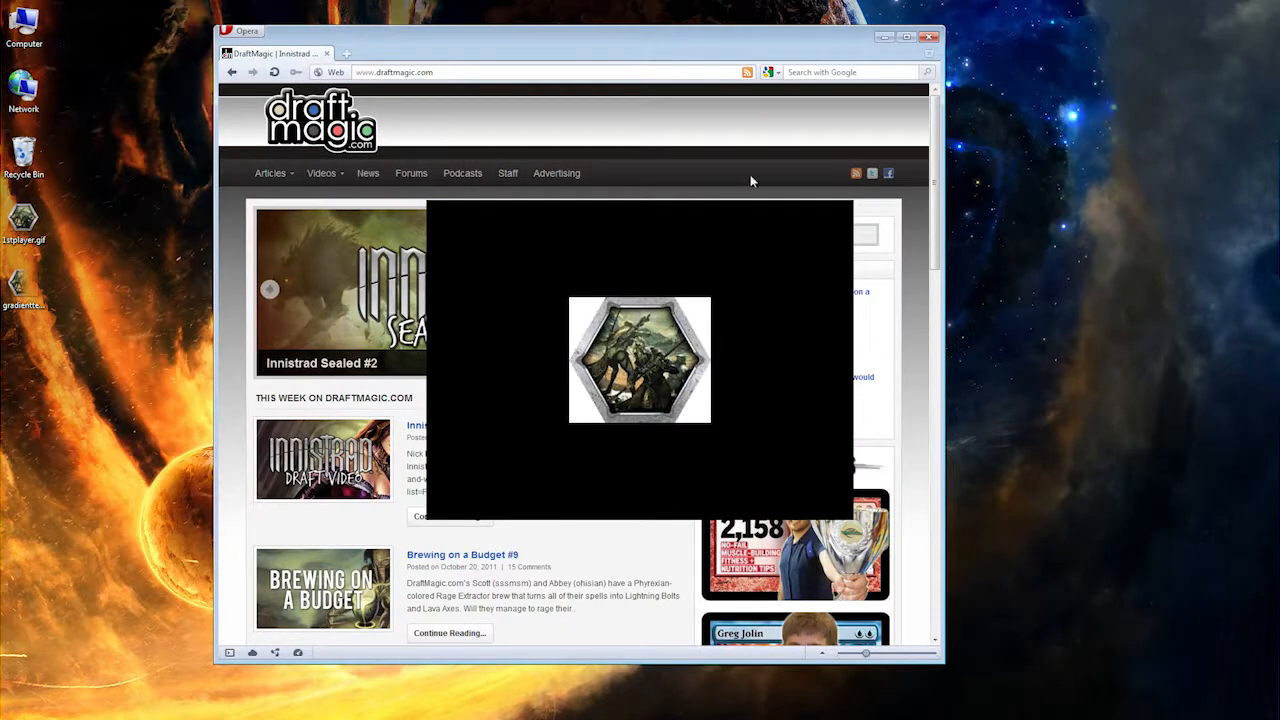
left_click(664, 368)
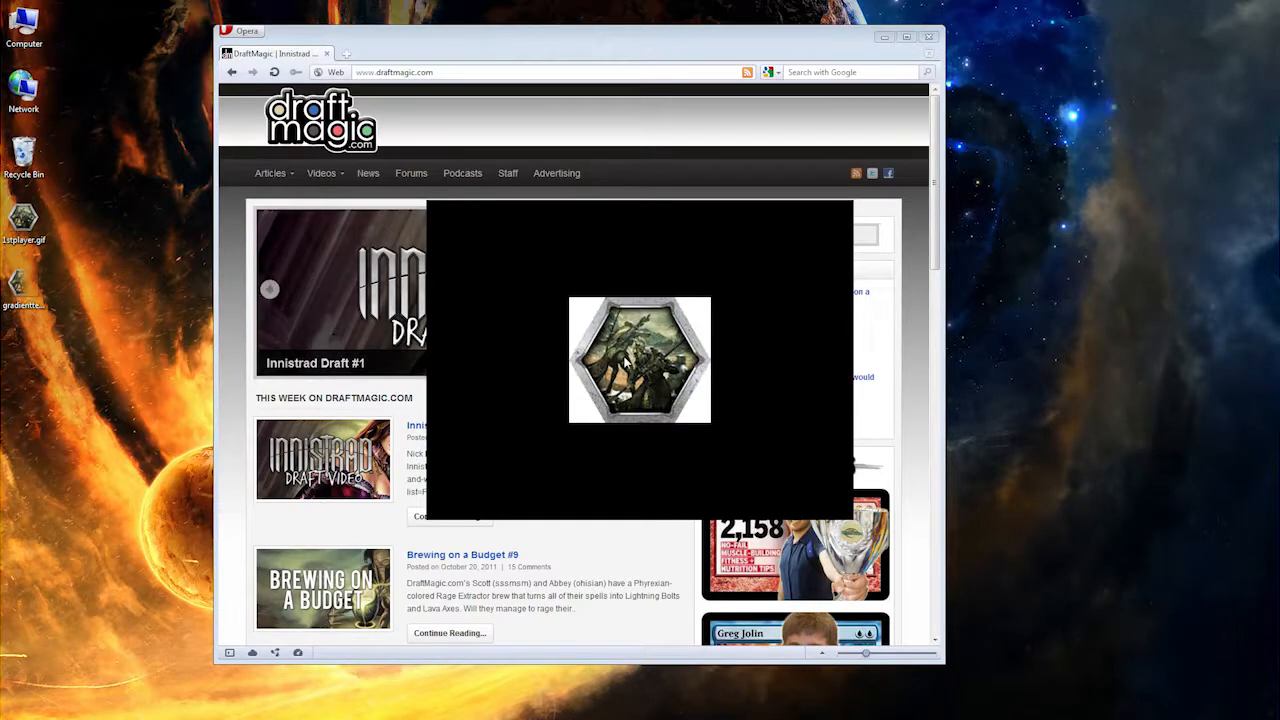
key("Escape")
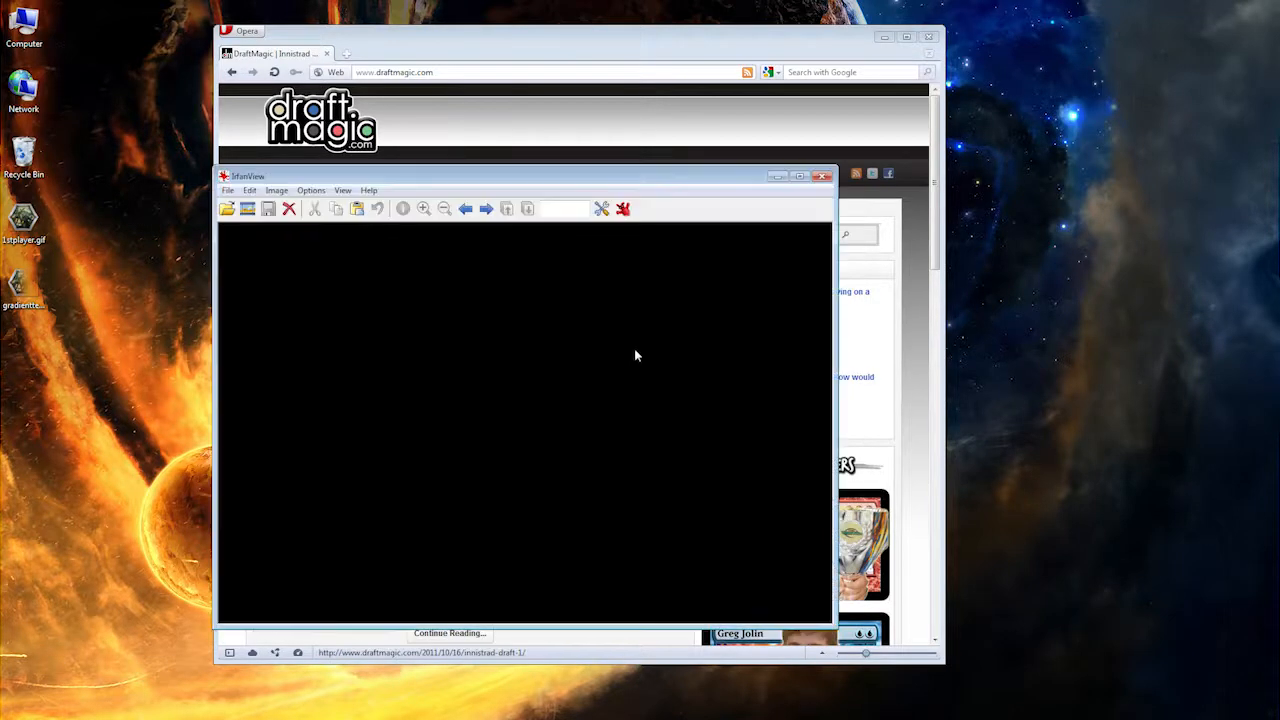
Step: Reopen the Slideshow settings and open 1stplayer.gif in a narrow XnView window beside them to check its pixel dimensions
left_click(247, 209)
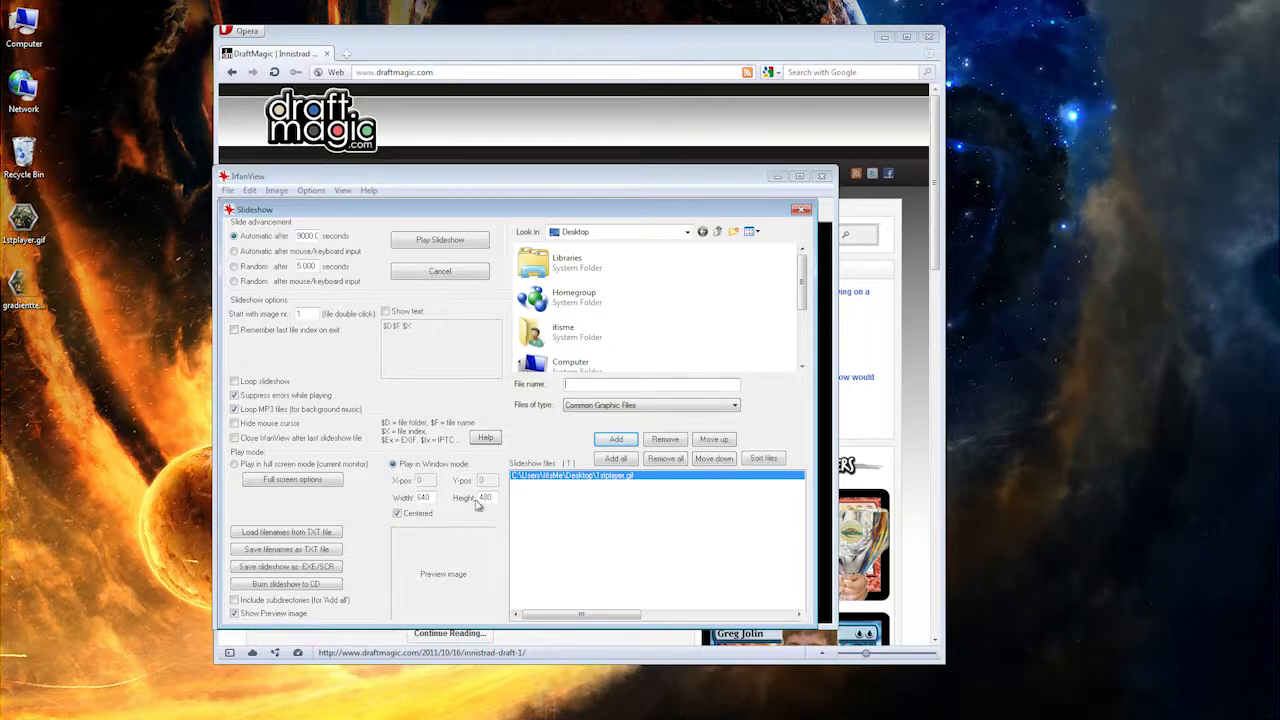
right_click(22, 218)
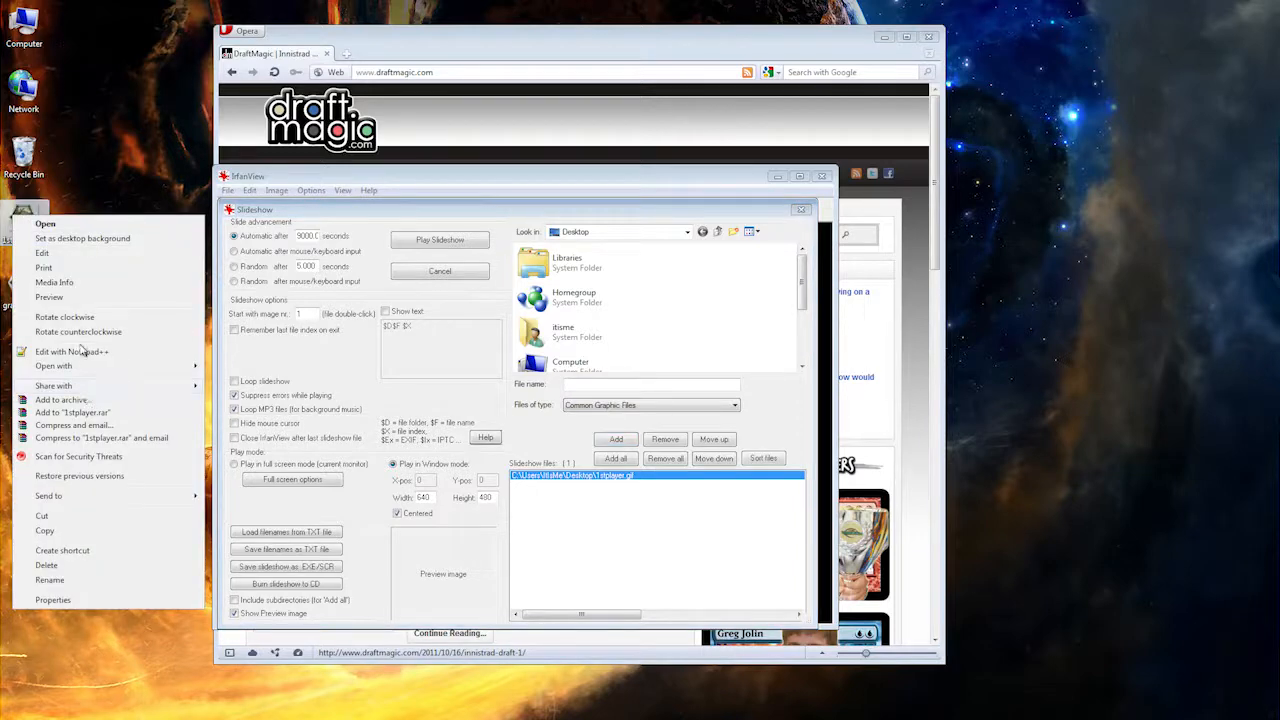
mouse_move(82, 376)
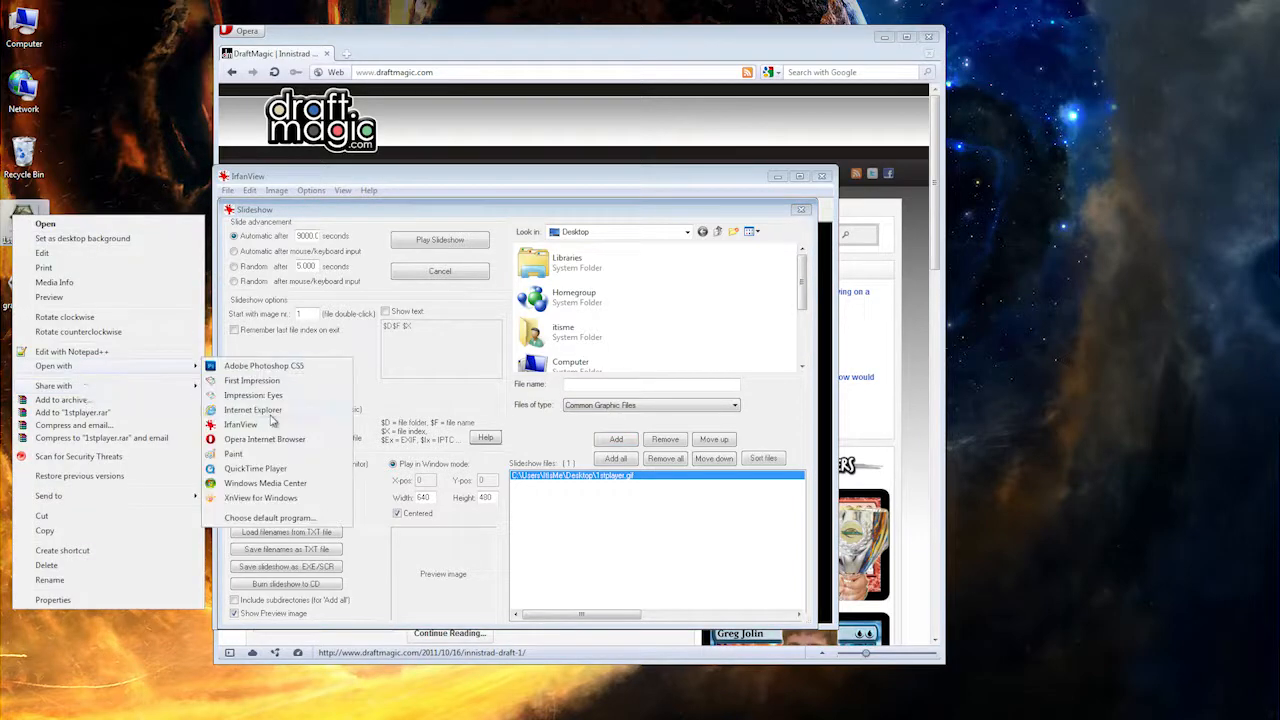
left_click(265, 499)
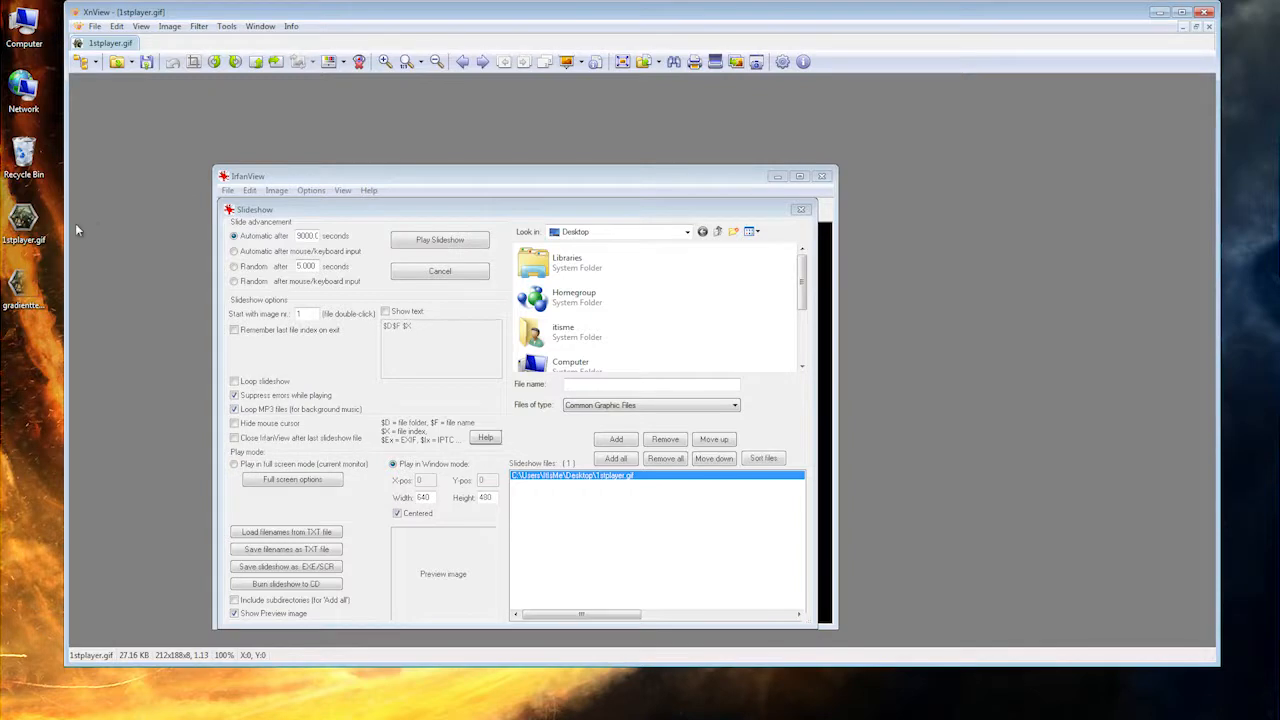
left_click_drag(65, 232, 1010, 197)
left_click_drag(1089, 17, 1124, 25)
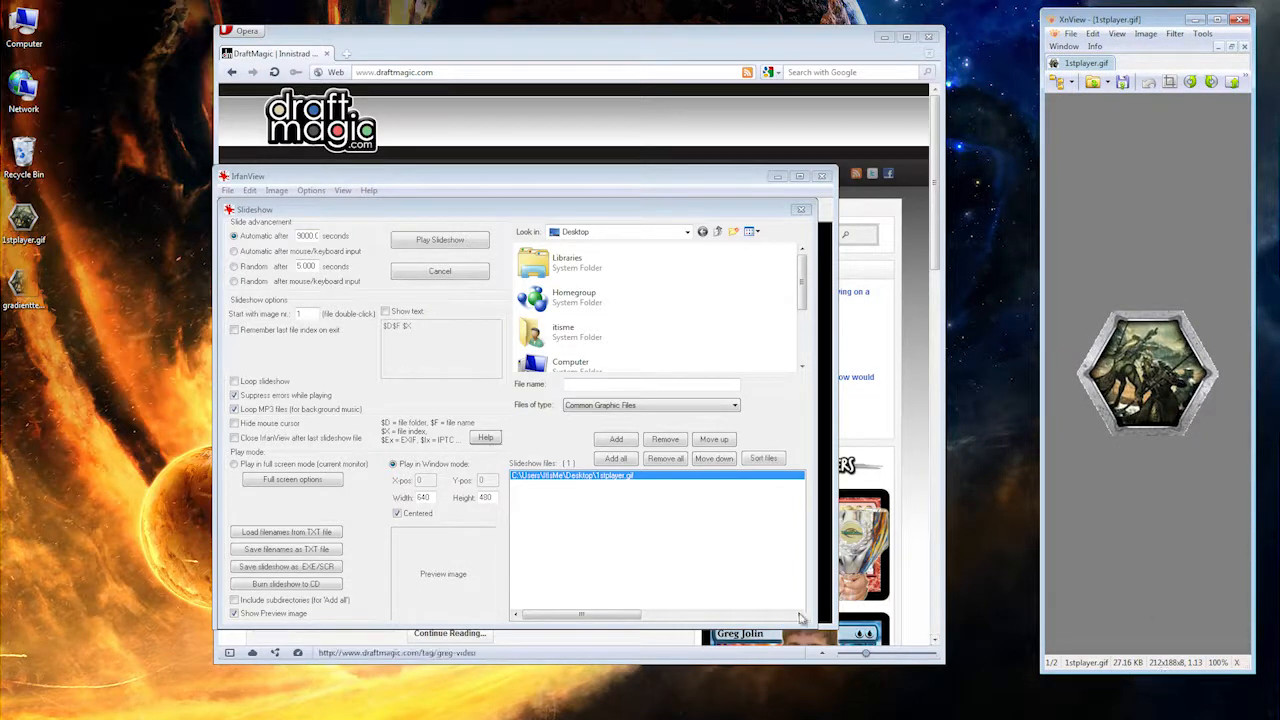
Step: Set the slideshow window to 212 wide by 188 high, play it with the browser minimized, and exit the slideshow
double_click(430, 500)
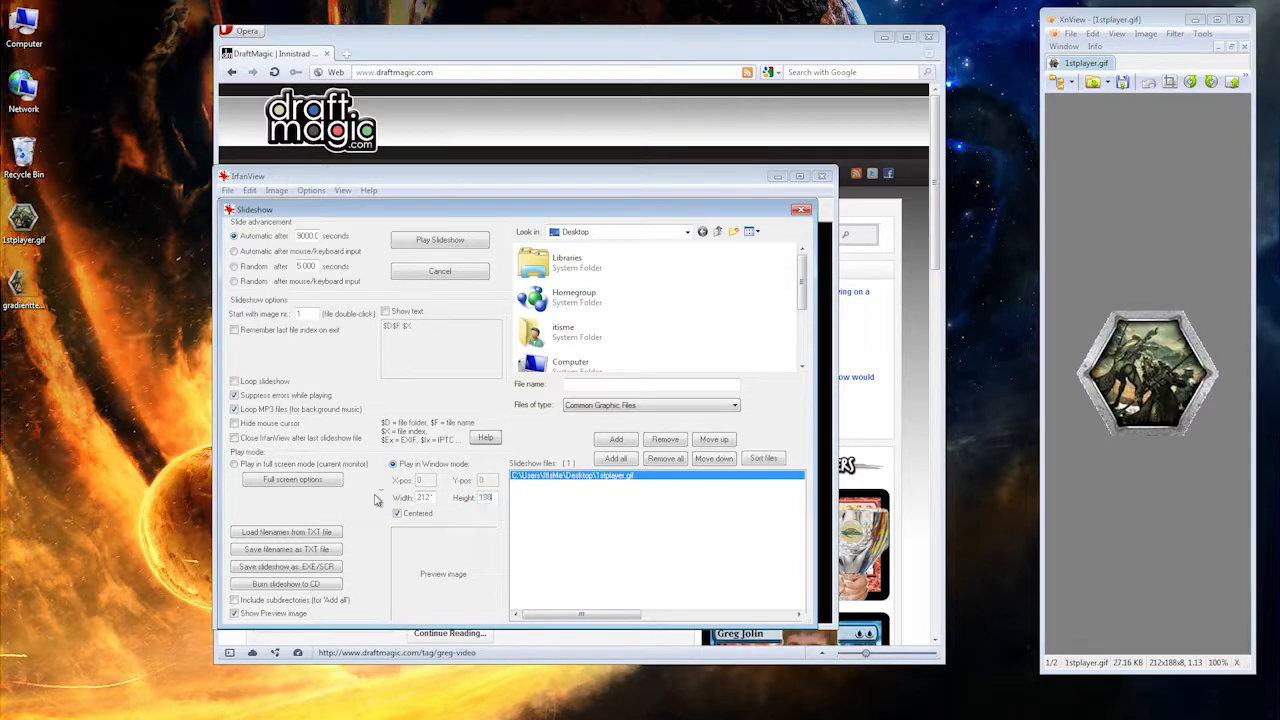
left_click(455, 242)
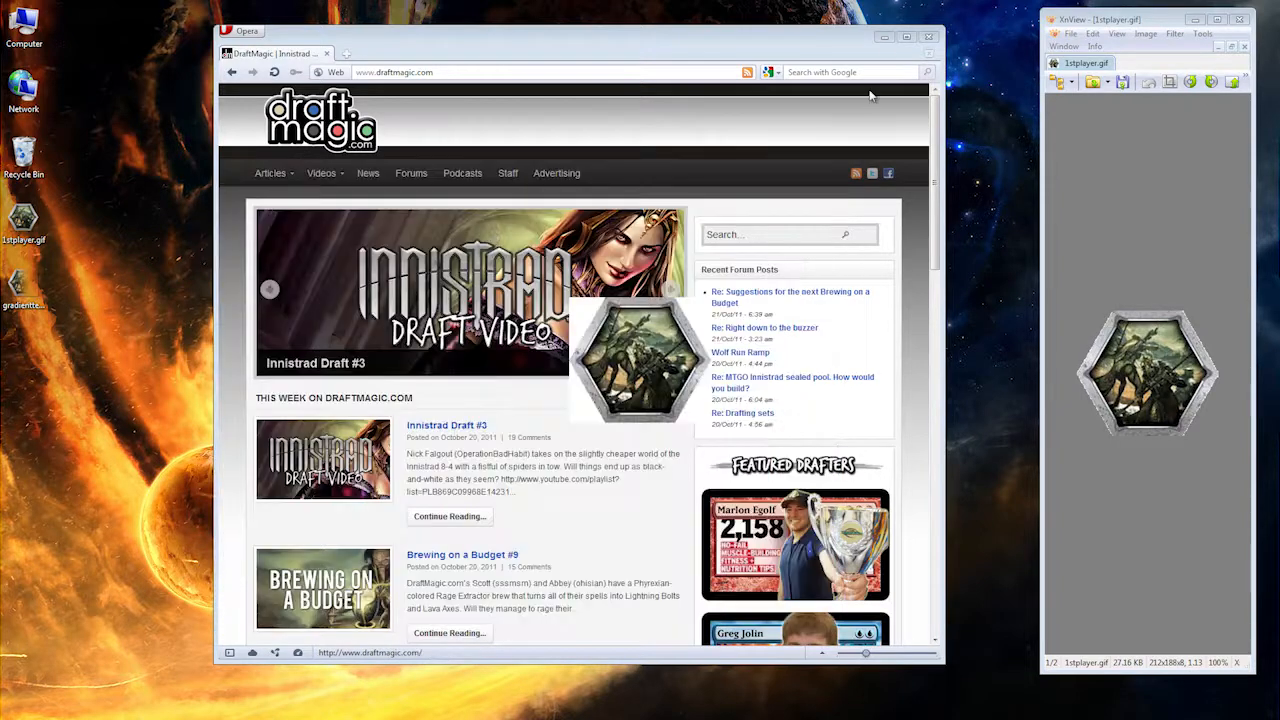
left_click(884, 38)
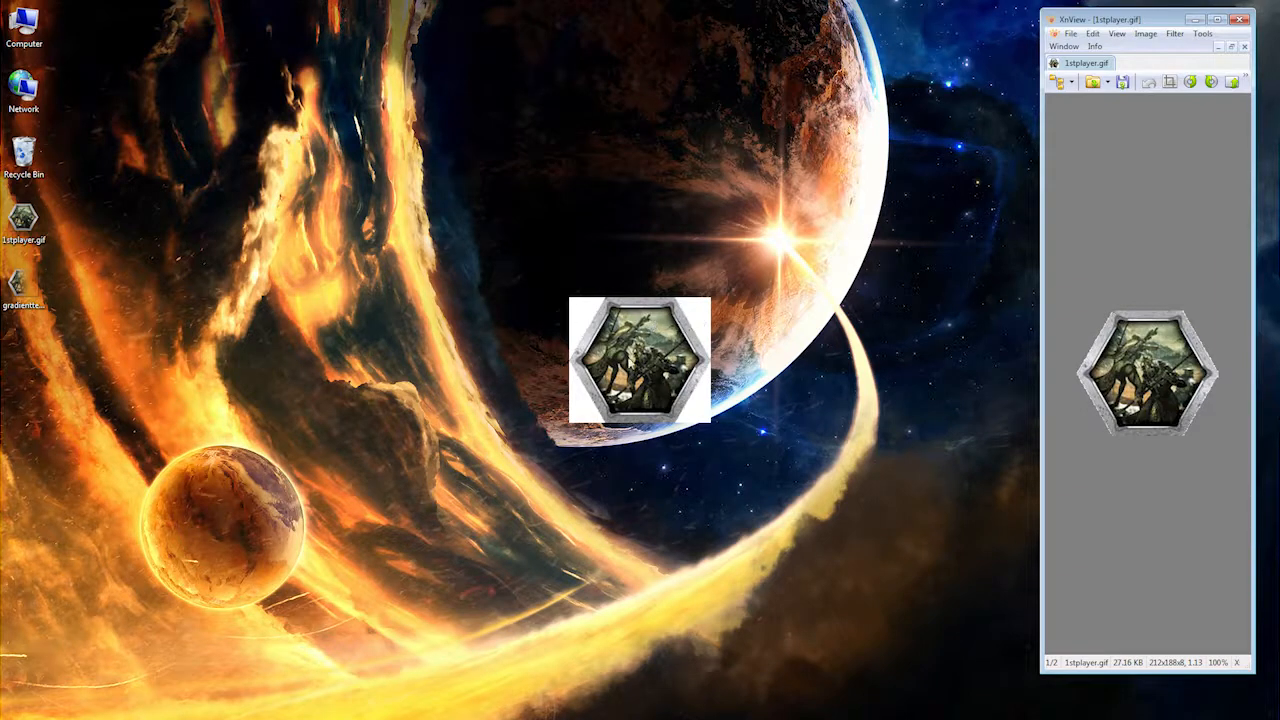
left_click(617, 345)
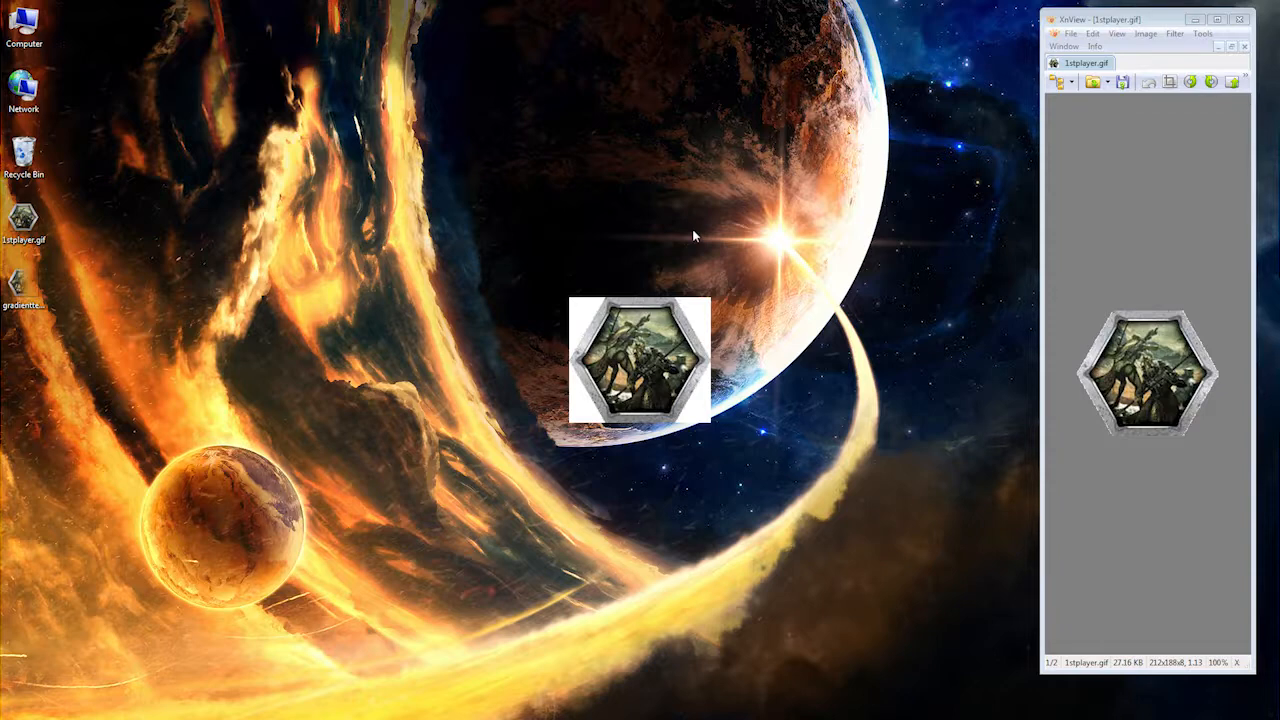
double_click(630, 385)
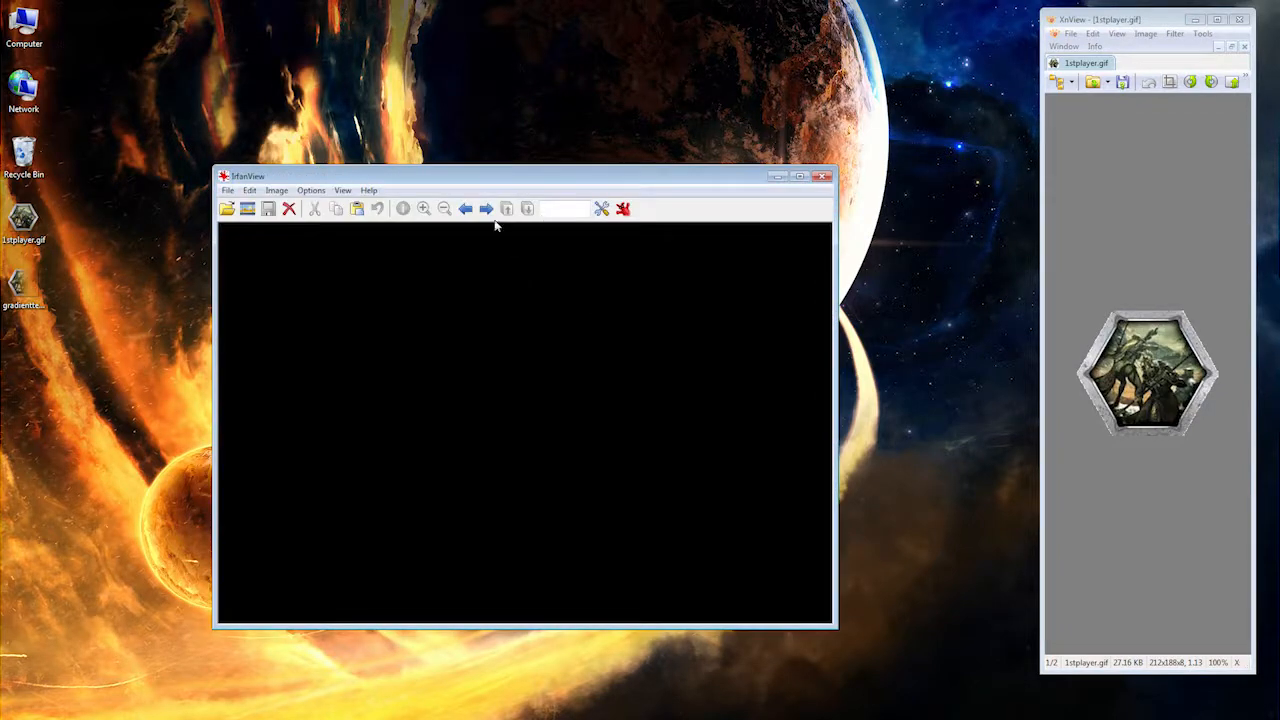
Step: Turn off centering of the slideshow window and play the slideshow
left_click(247, 208)
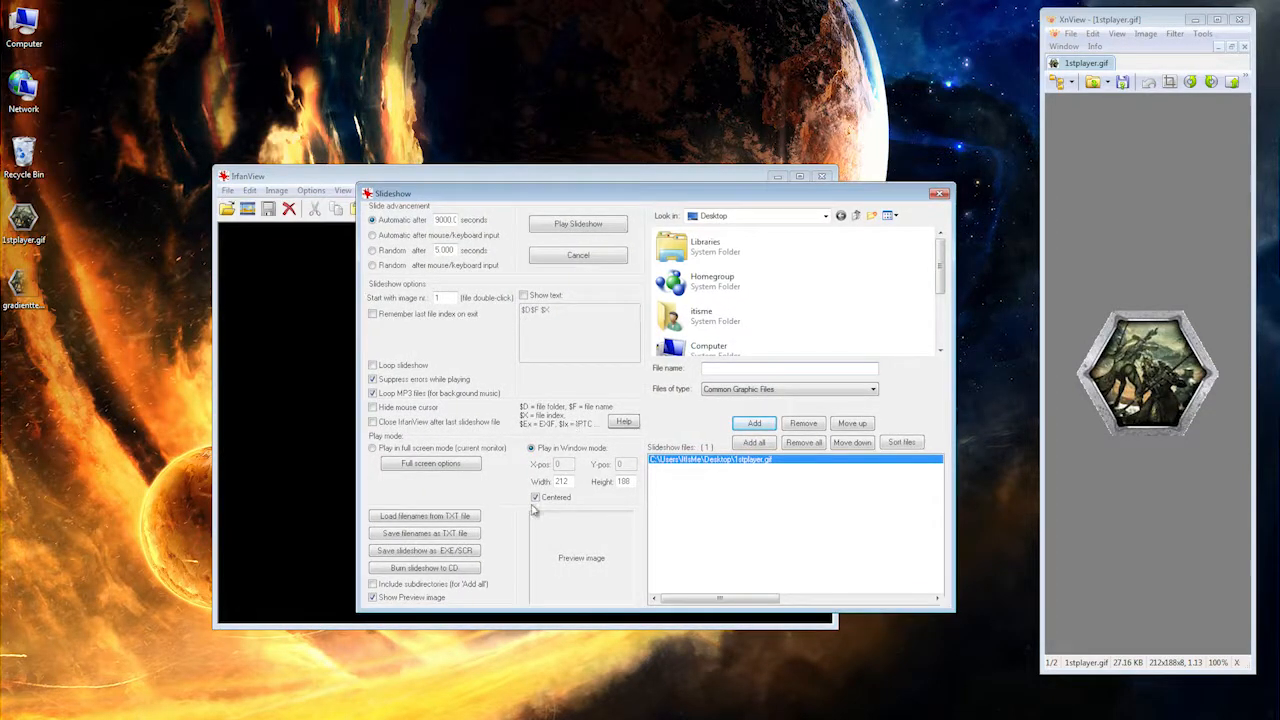
left_click(536, 499)
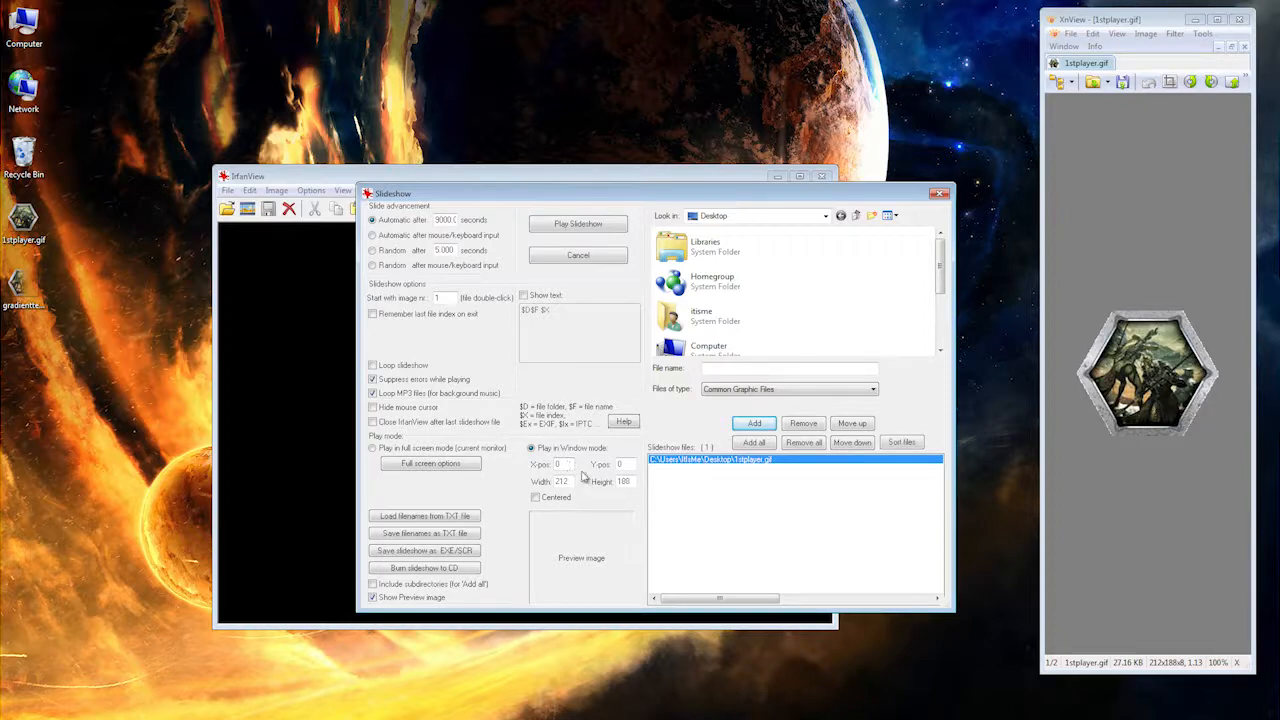
left_click(592, 226)
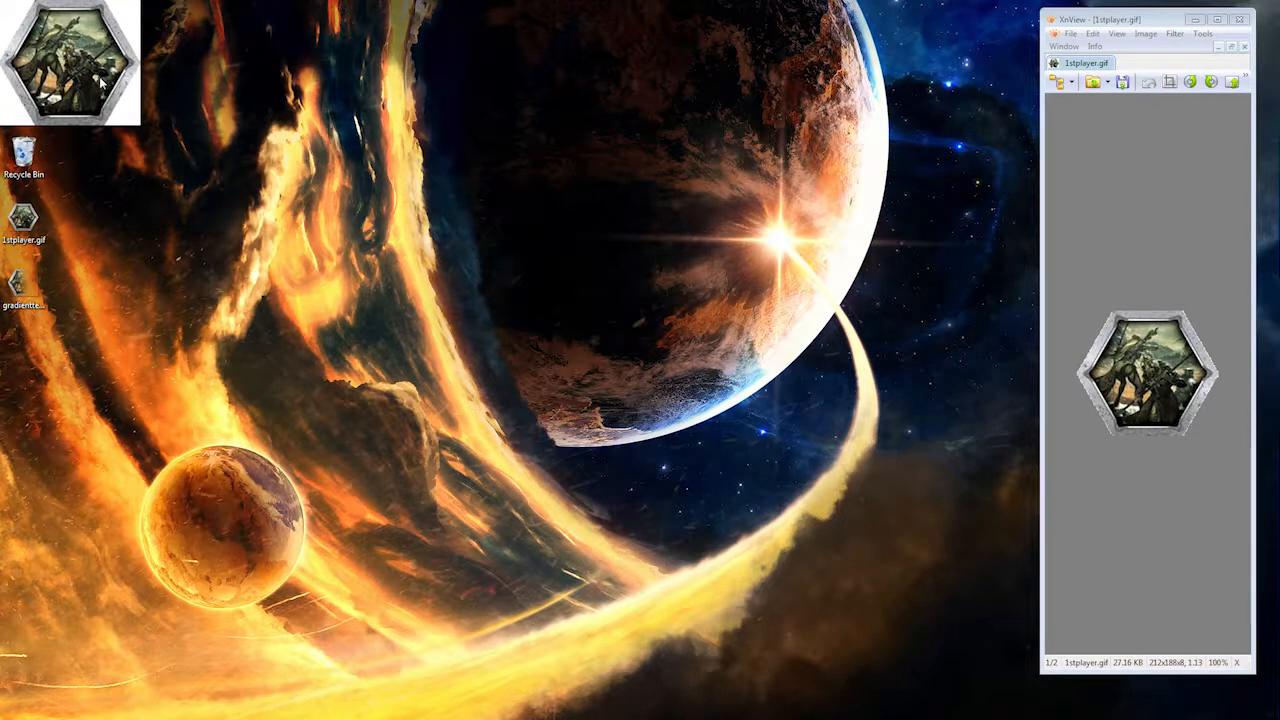
Step: Exit the slideshow, reopen the Slideshow settings, and open Calculator in the space beside them
key("Escape")
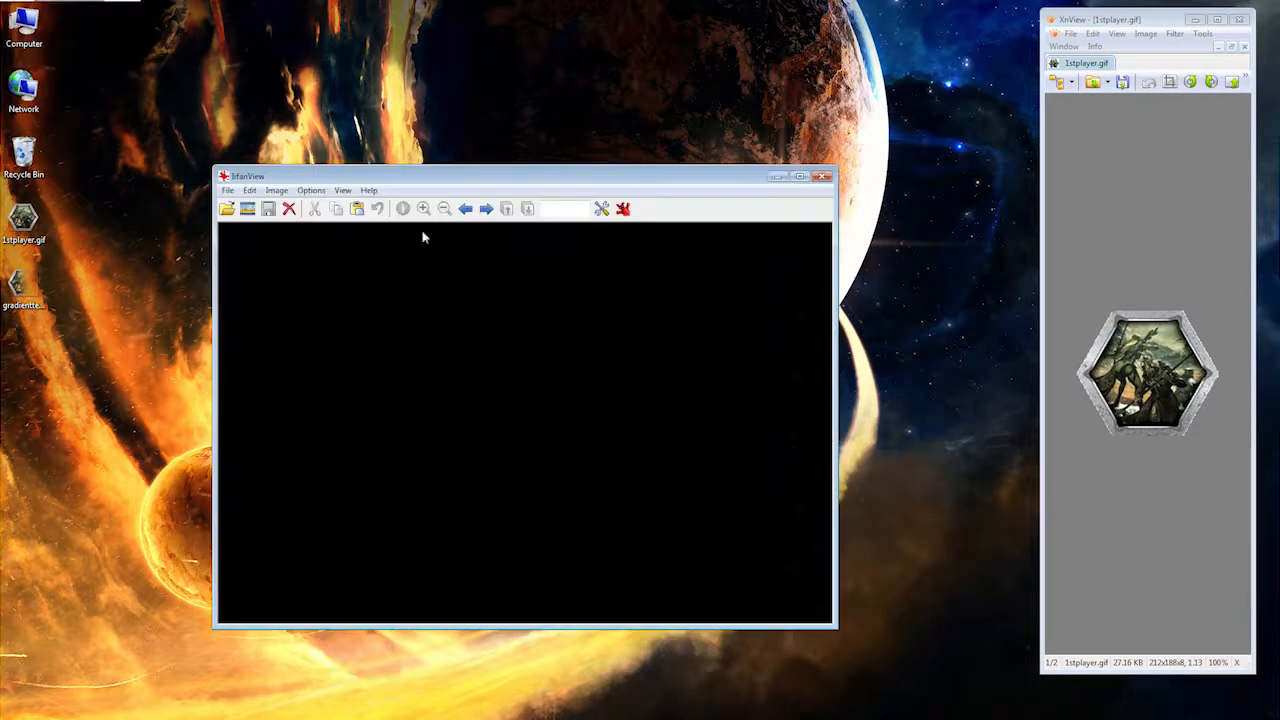
left_click(247, 209)
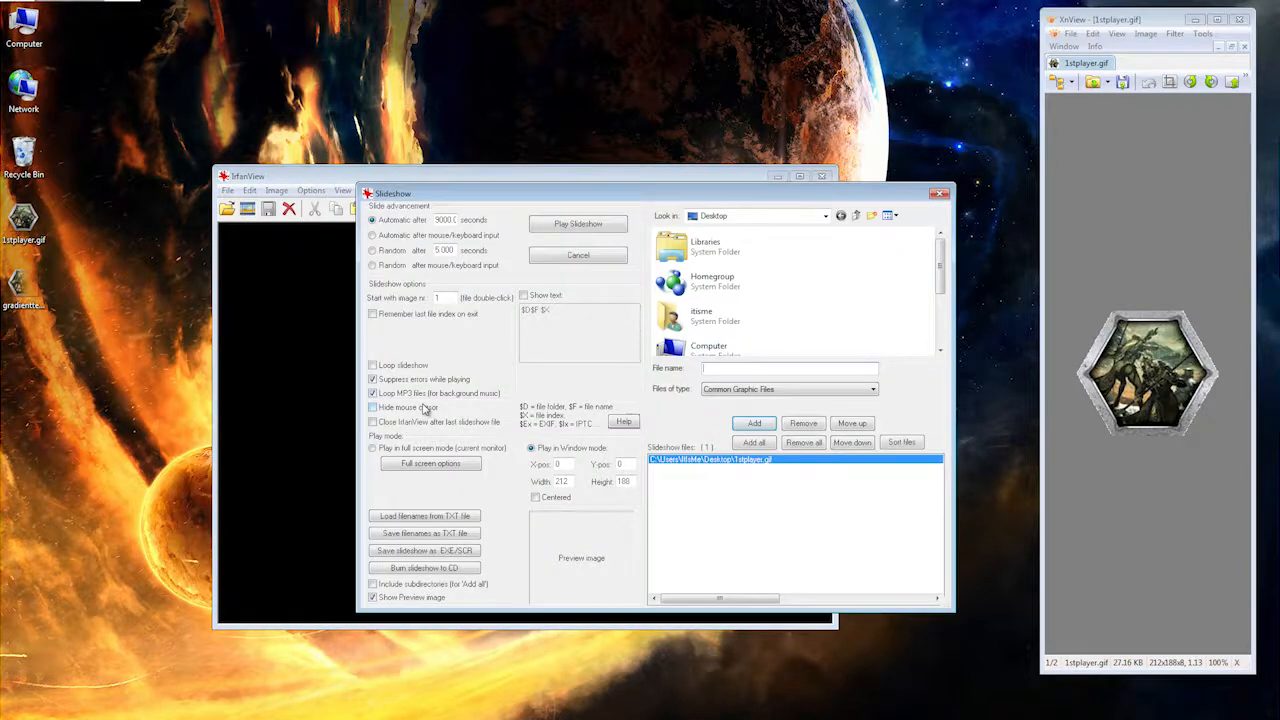
mouse_move(3, 200)
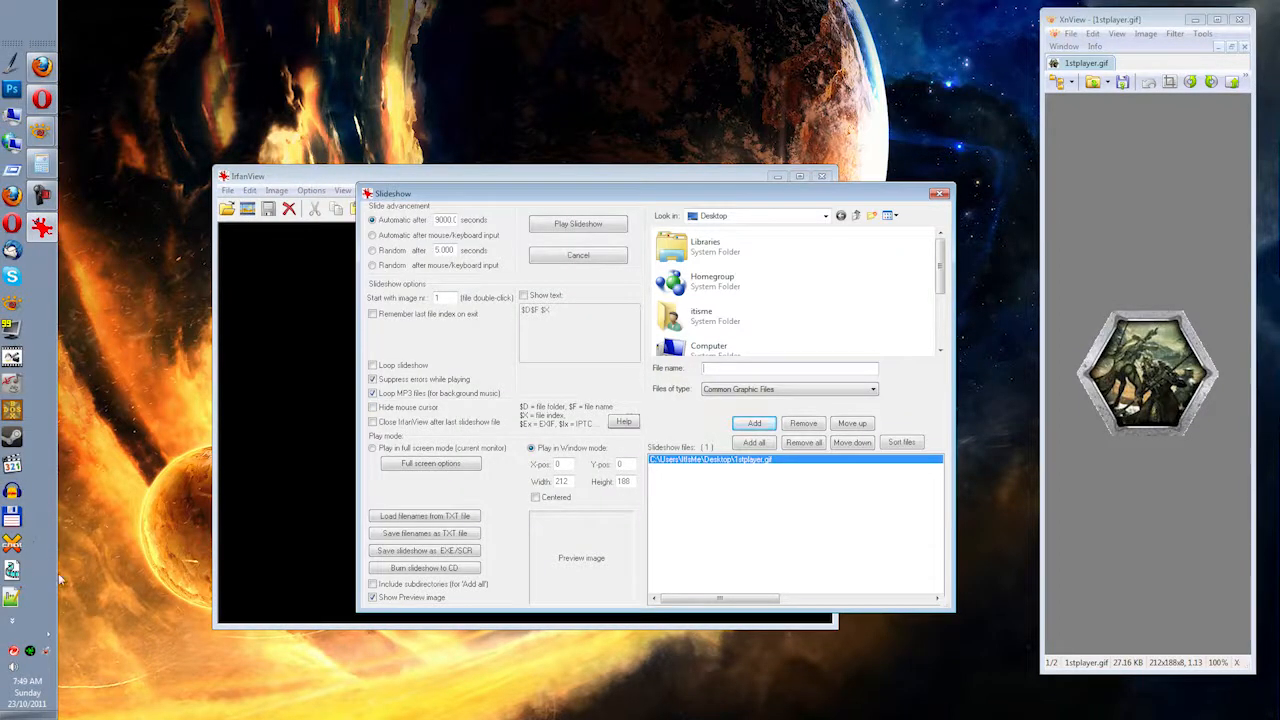
left_click_drag(57, 581, 100, 578)
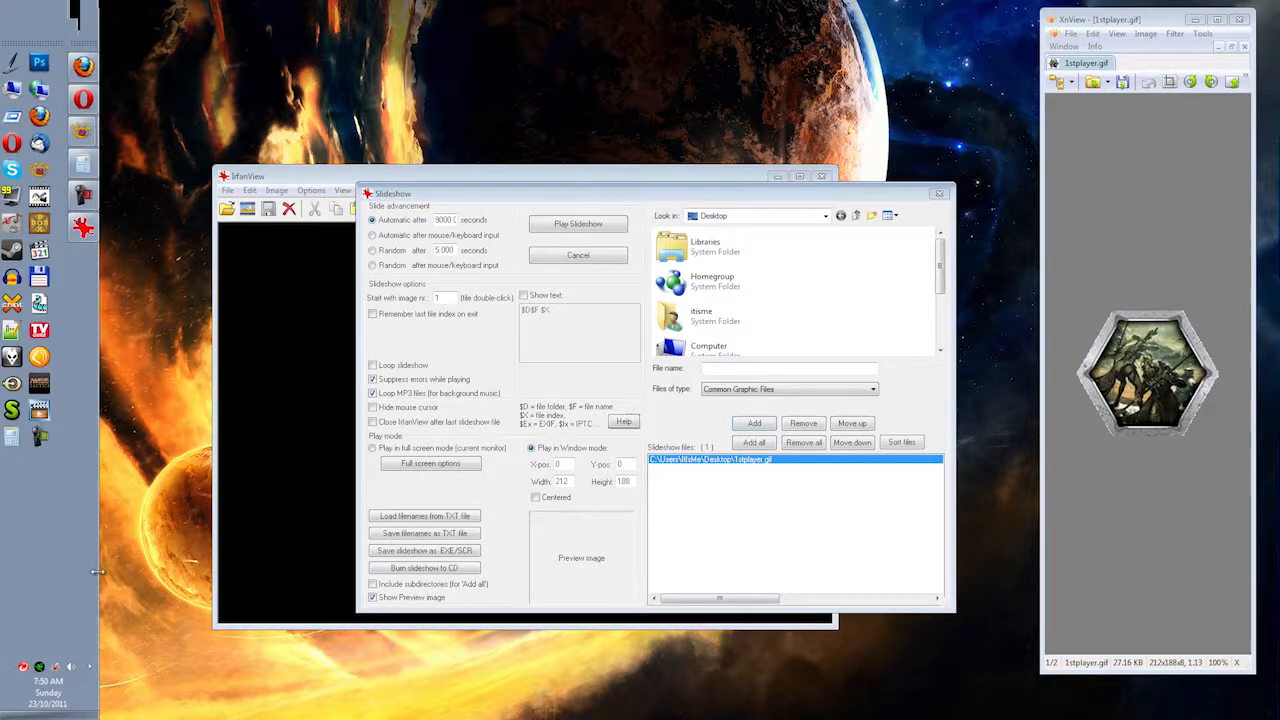
left_click(11, 436)
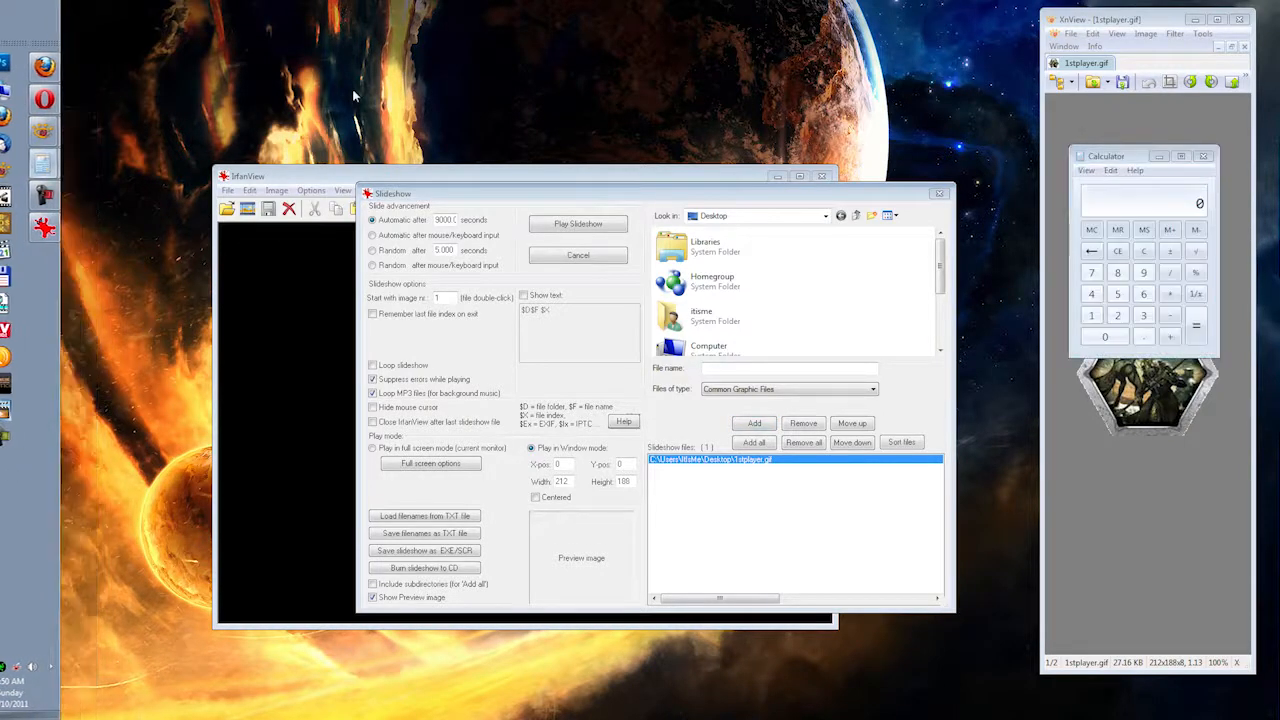
mouse_move(1110, 156)
left_mouse_down()
mouse_move(1085, 158)
mouse_move(1096, 136)
left_mouse_up()
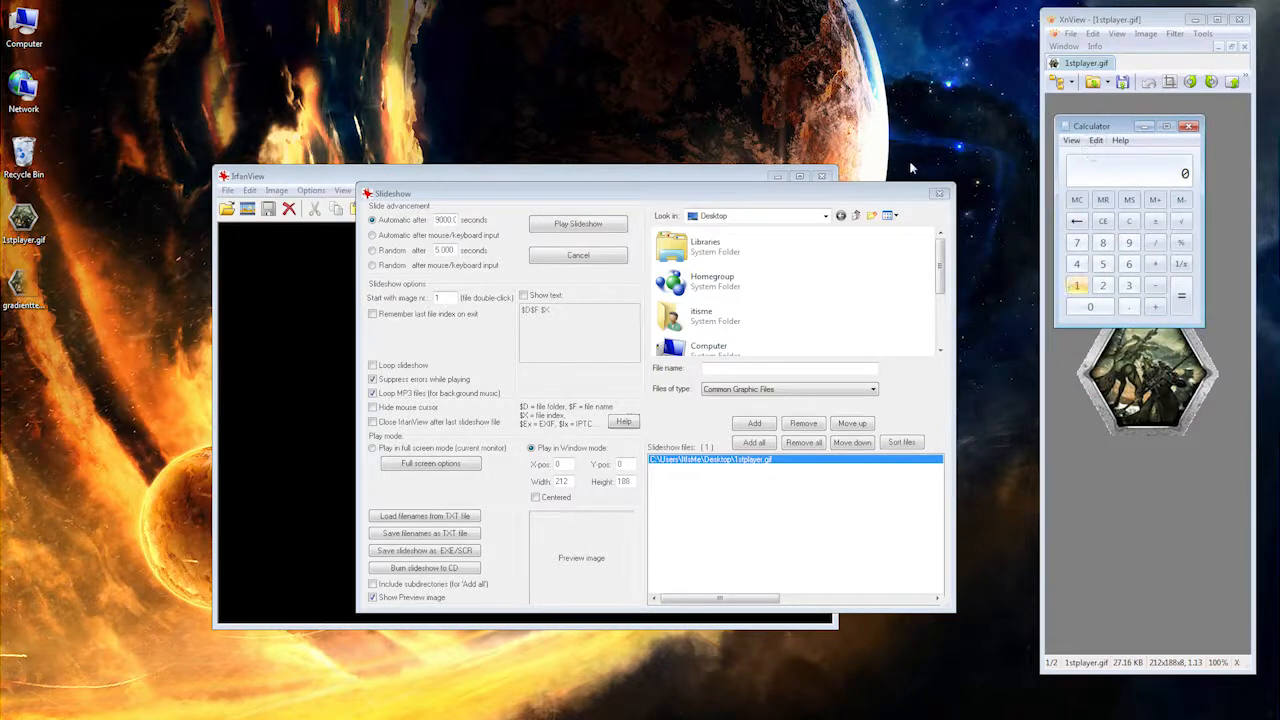
Step: Check the desktop's screen resolution settings and close them
right_click(82, 73)
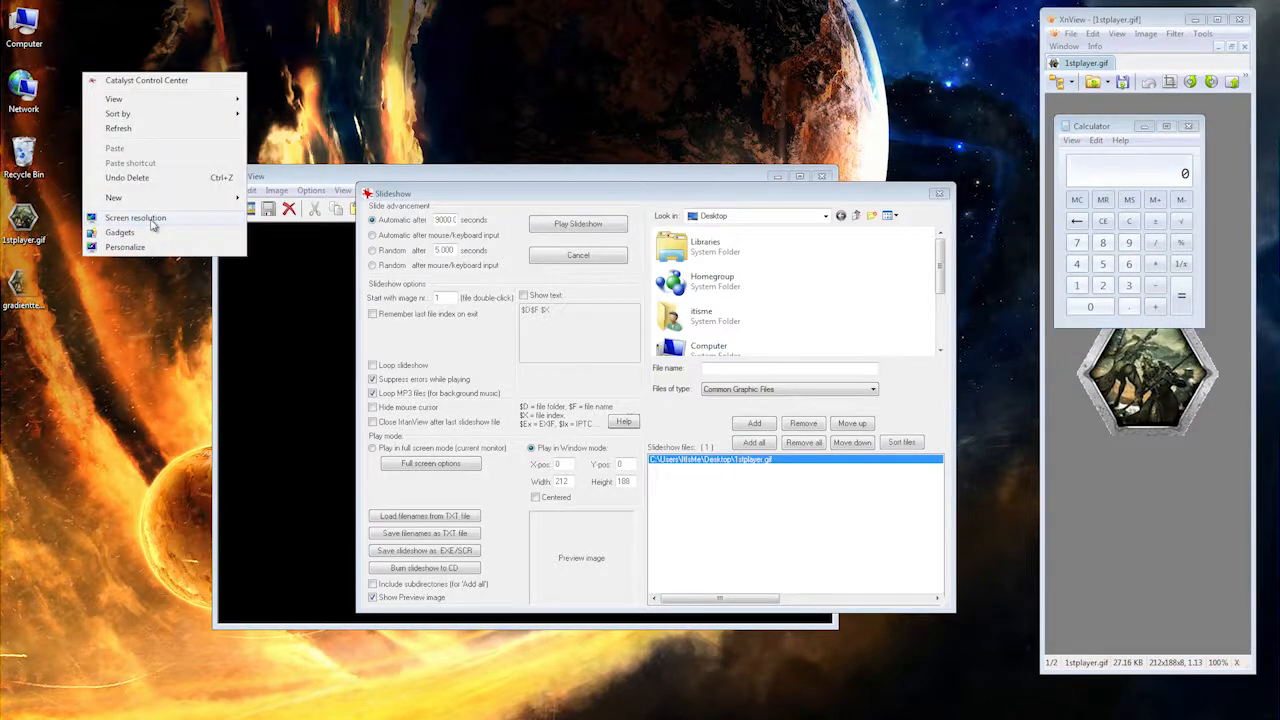
left_click(152, 219)
left_click_drag(890, 60, 630, 55)
left_click(988, 50)
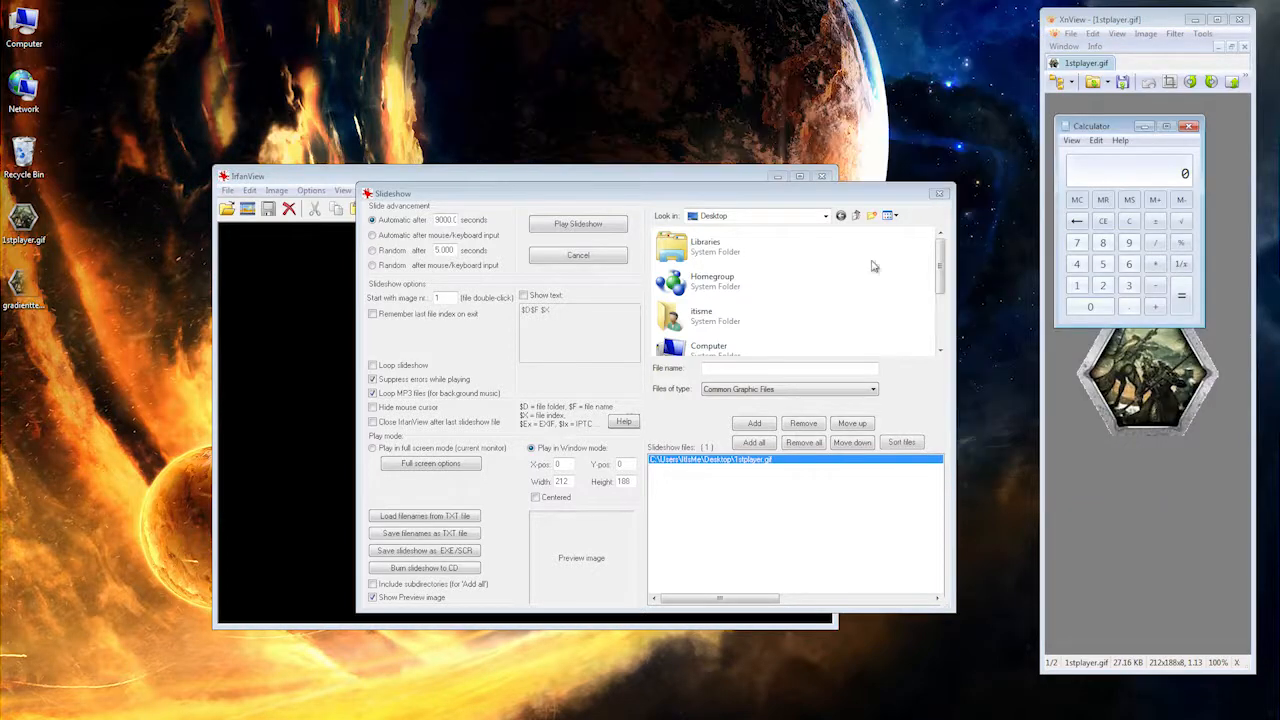
Step: Subtract the image height from the screen height (1080 − 188) in Calculator and set the slideshow window's Y-pos to 892
left_click(1076, 287)
left_click(1092, 307)
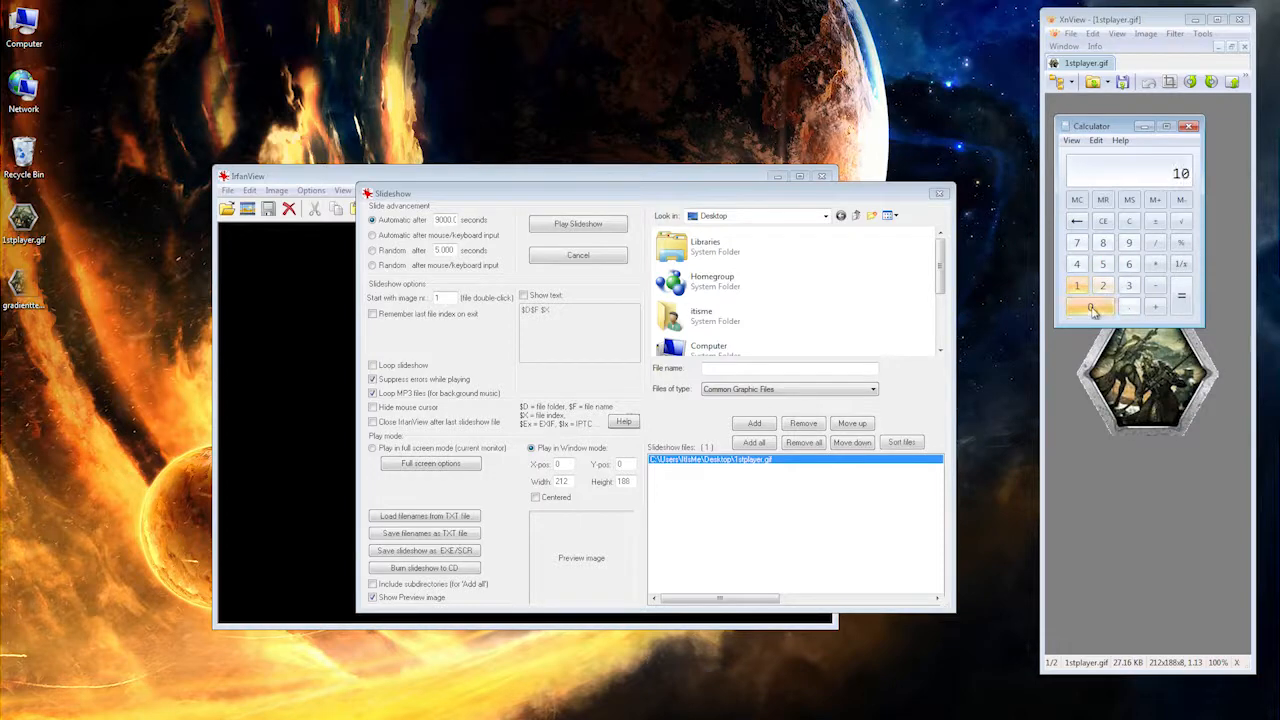
left_click(1103, 244)
left_click(1095, 308)
left_click(1155, 285)
left_click(1076, 287)
left_click(1103, 244)
left_click(1103, 244)
left_click(1181, 296)
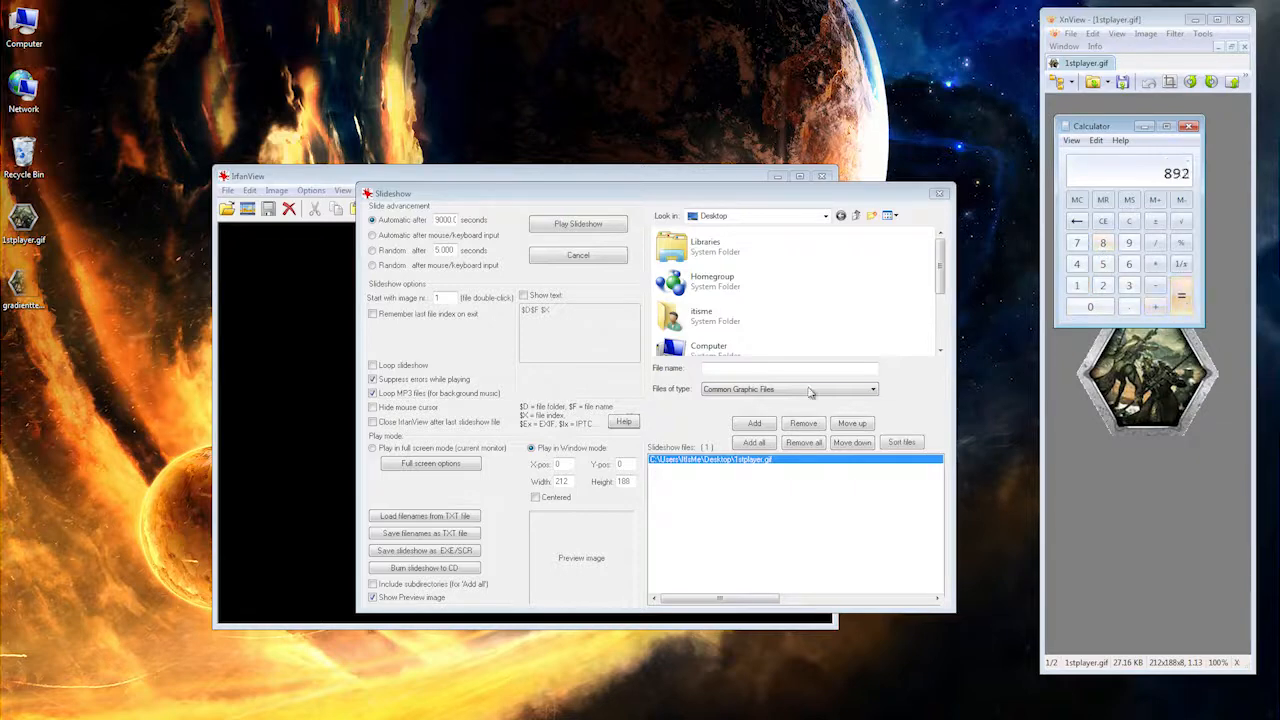
double_click(624, 464)
type("892")
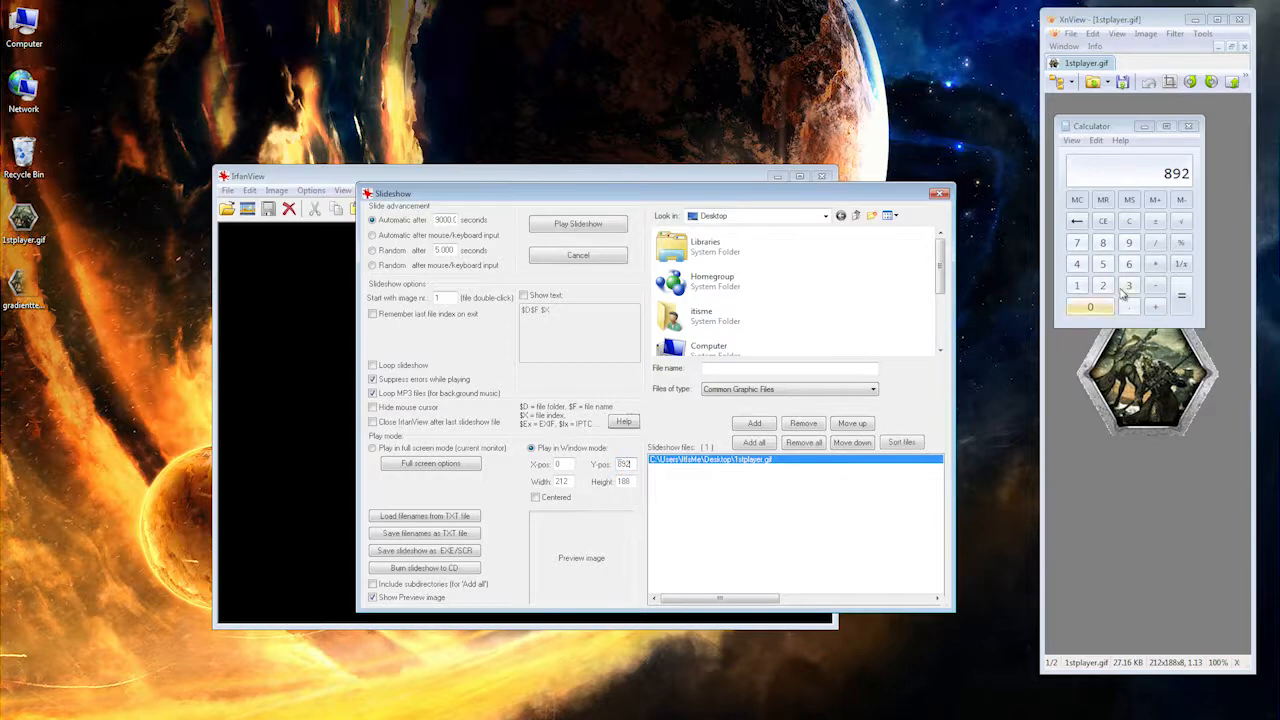
Step: Subtract the image width from the screen width (1920 − 212) in Calculator and set the slideshow window's X-pos to 1708
left_click(1076, 285)
left_click(1129, 243)
left_click(1103, 285)
left_click(1090, 307)
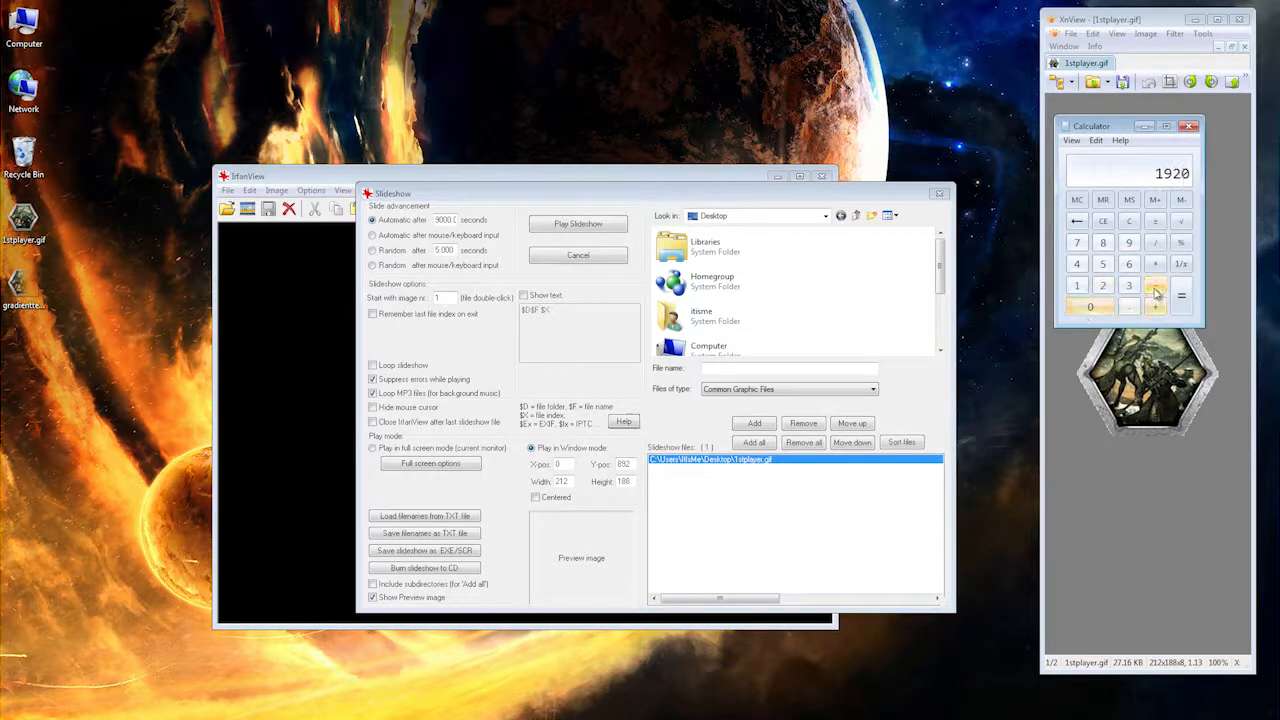
left_click(1155, 285)
left_click(1103, 287)
left_click(1076, 285)
left_click(1103, 285)
left_click(1181, 296)
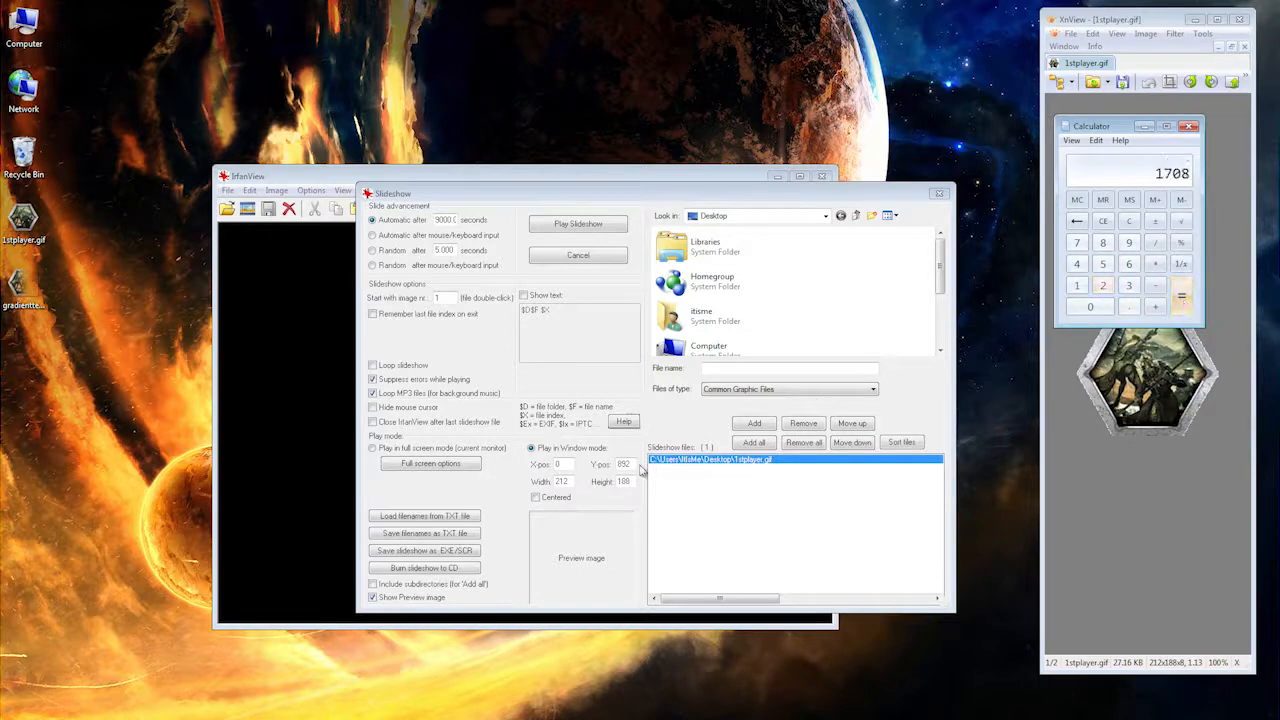
left_click_drag(557, 466, 524, 470)
type("1708")
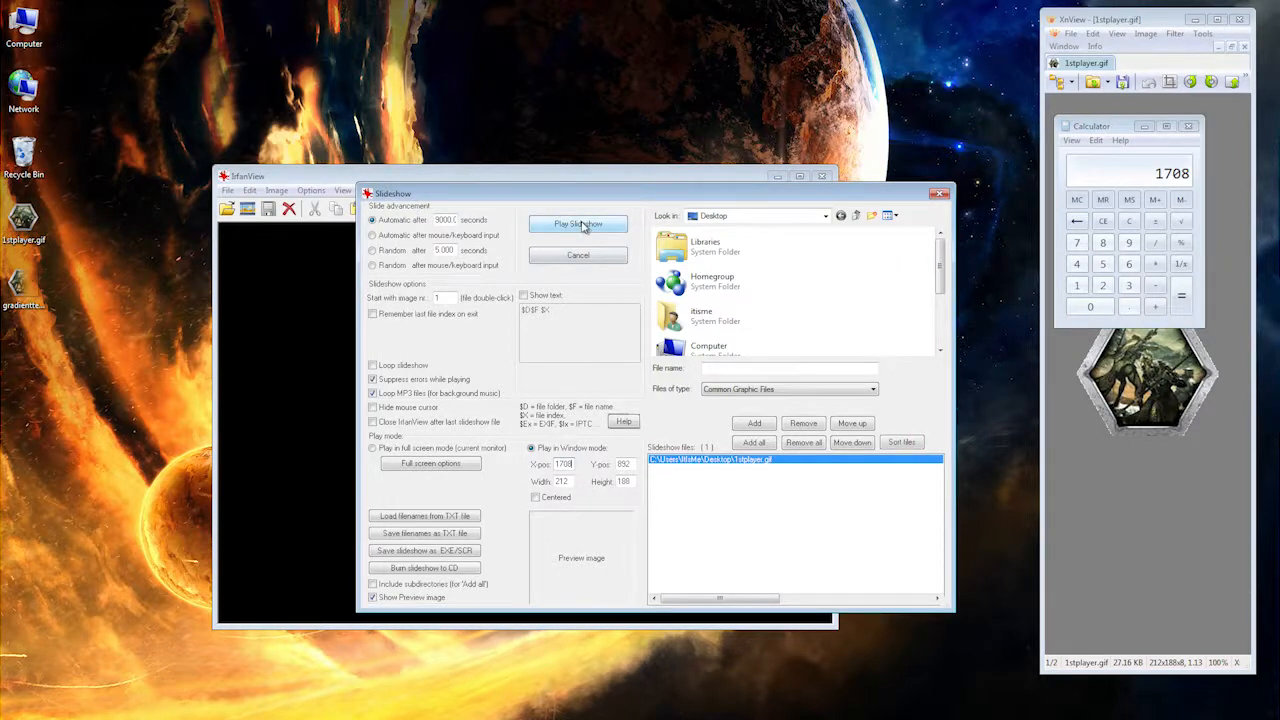
Step: Play the slideshow at the new position and close XnView and Calculator
left_click(581, 224)
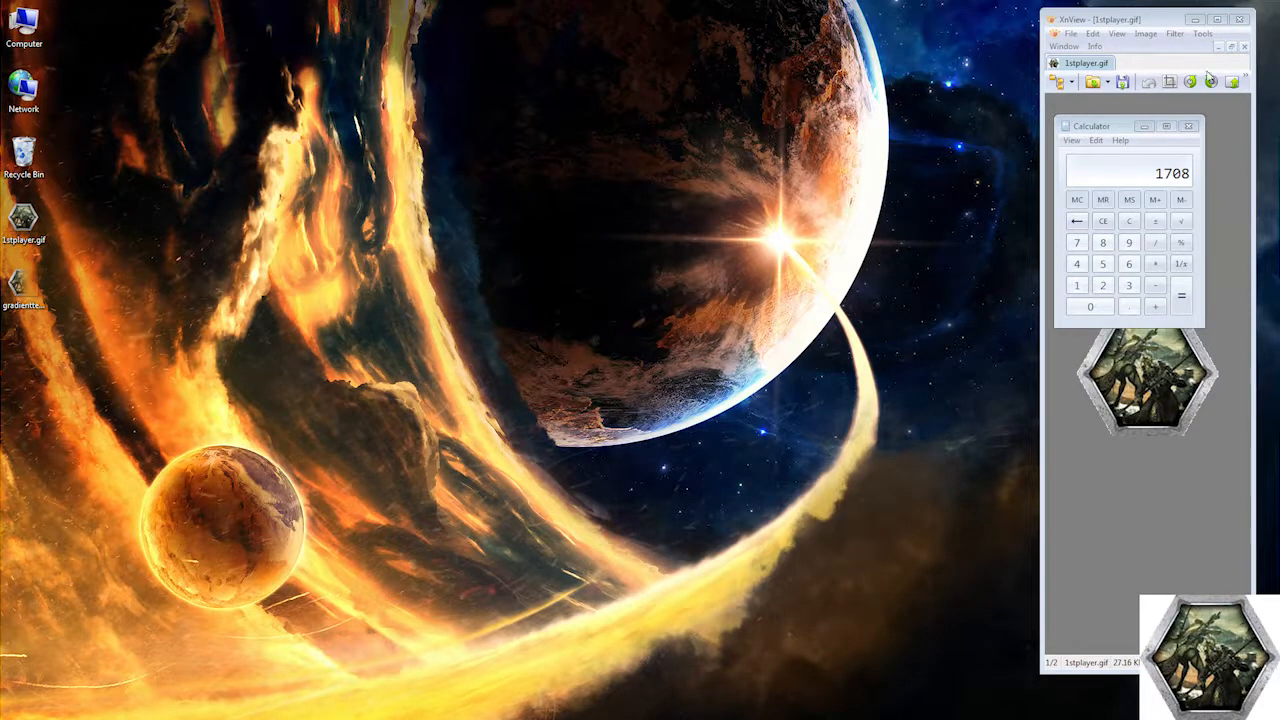
left_click(1241, 19)
left_click(1188, 125)
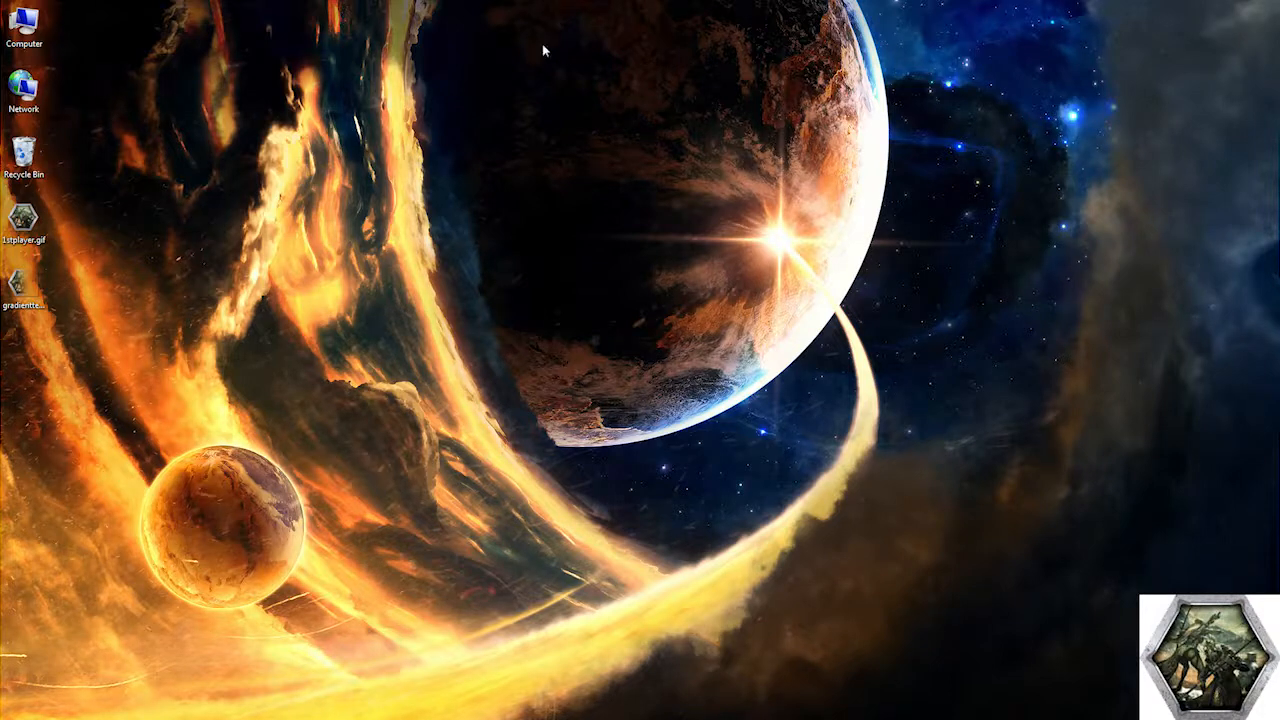
Step: Switch to XnView, import the desktop screenshot from the clipboard, and enlarge the window for reading pixel coordinates
mouse_move(3, 122)
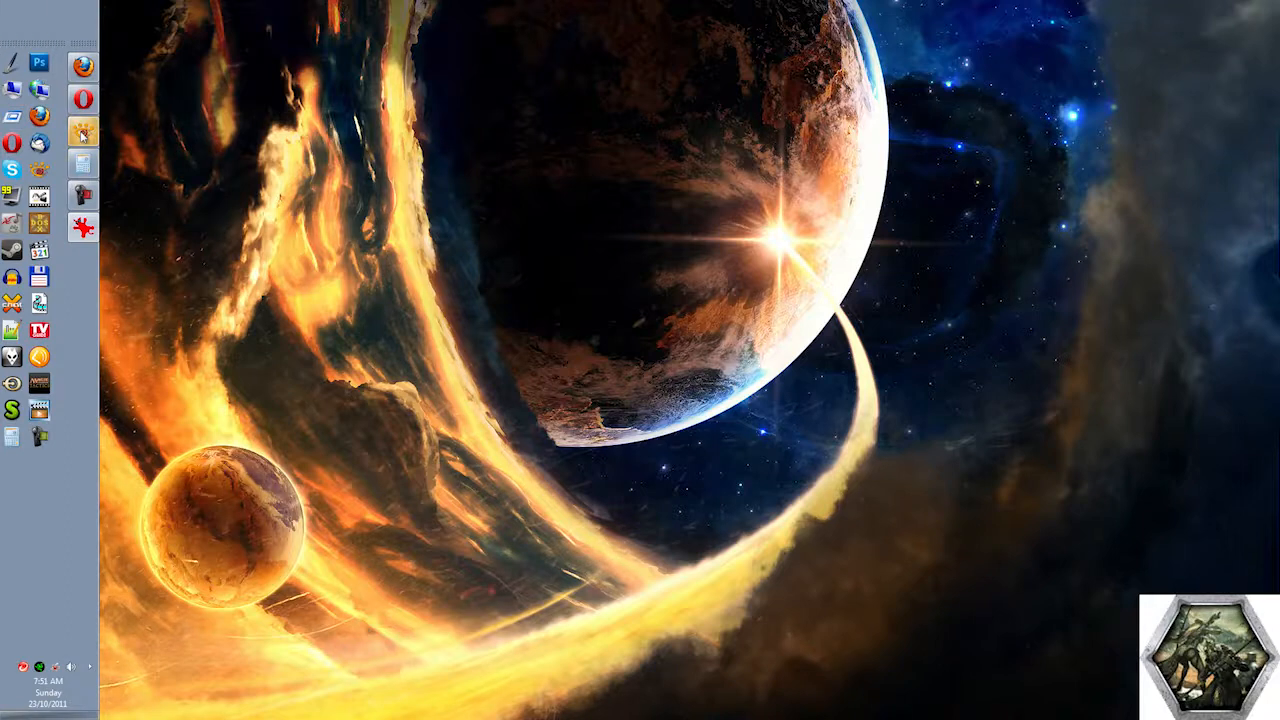
left_click(82, 135)
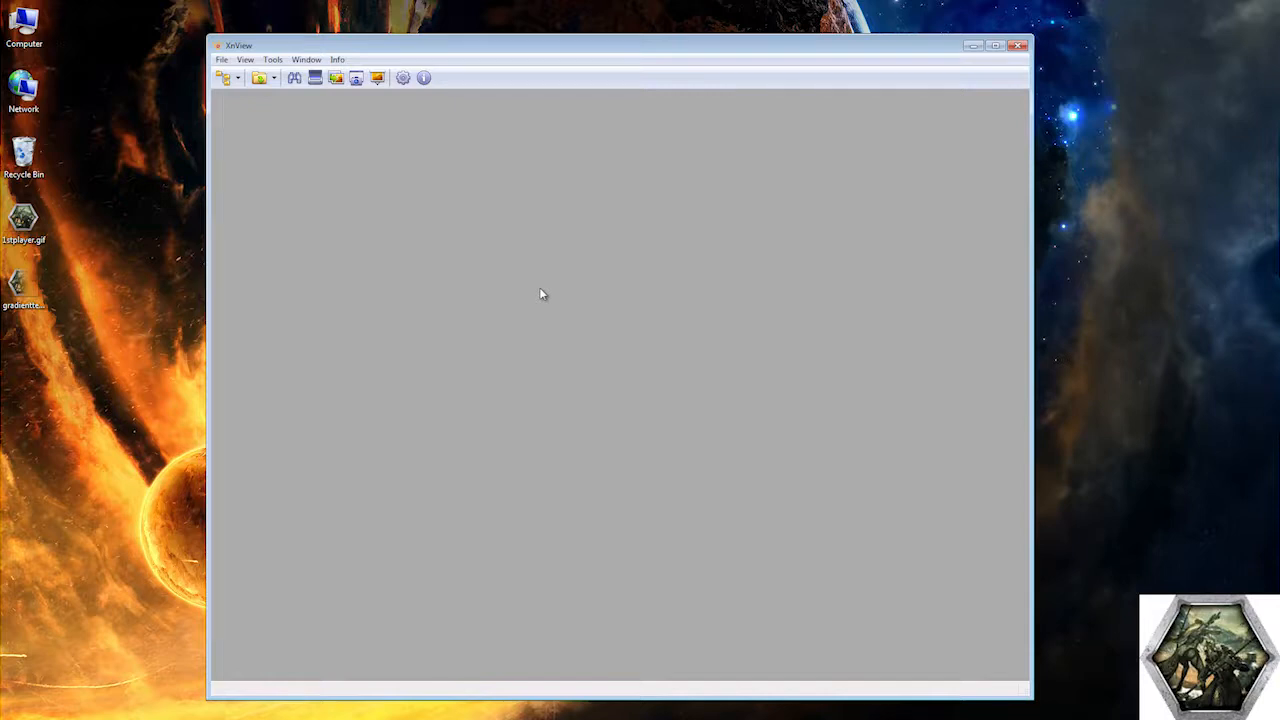
left_click(222, 60)
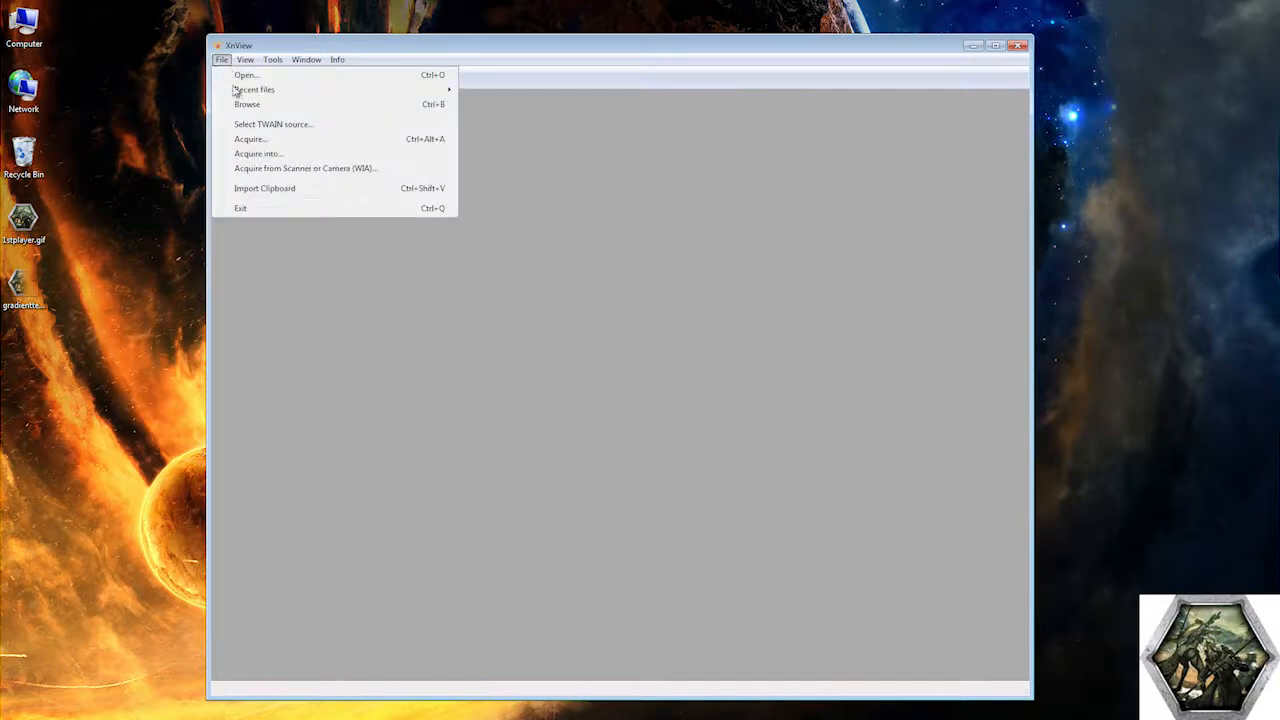
left_click(272, 190)
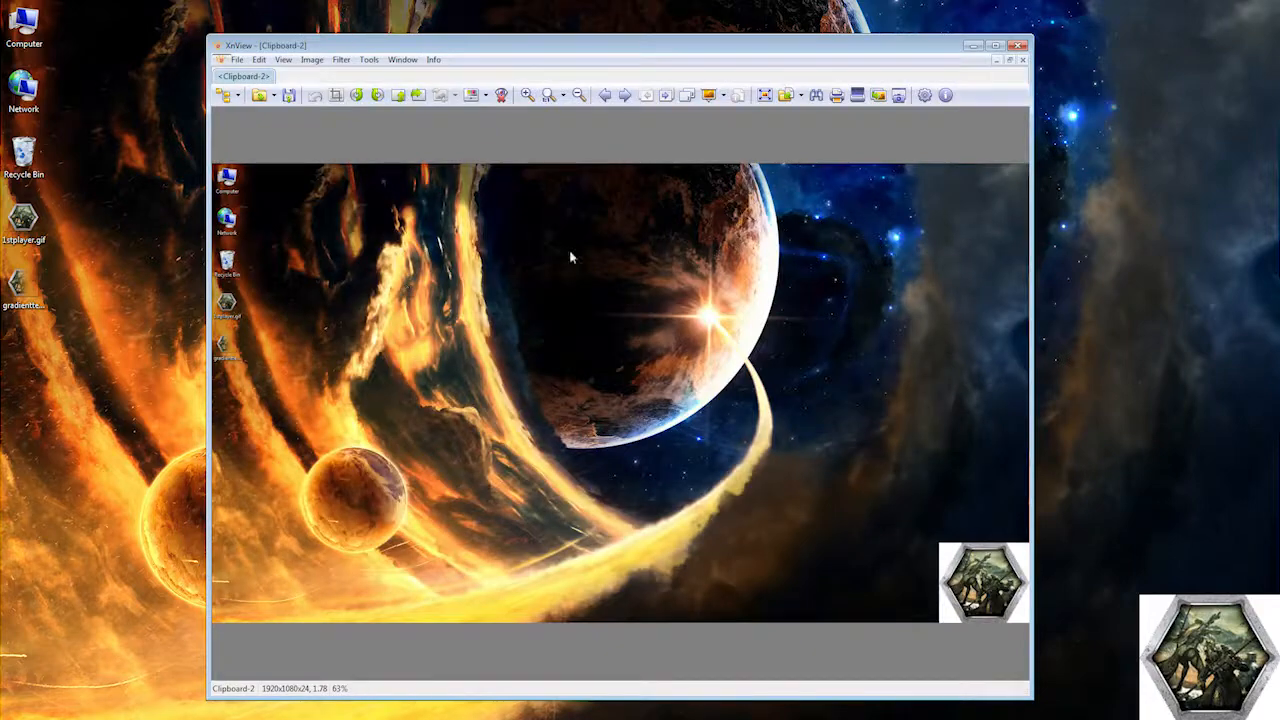
left_click_drag(1035, 292, 1085, 290)
left_click_drag(764, 47, 710, 33)
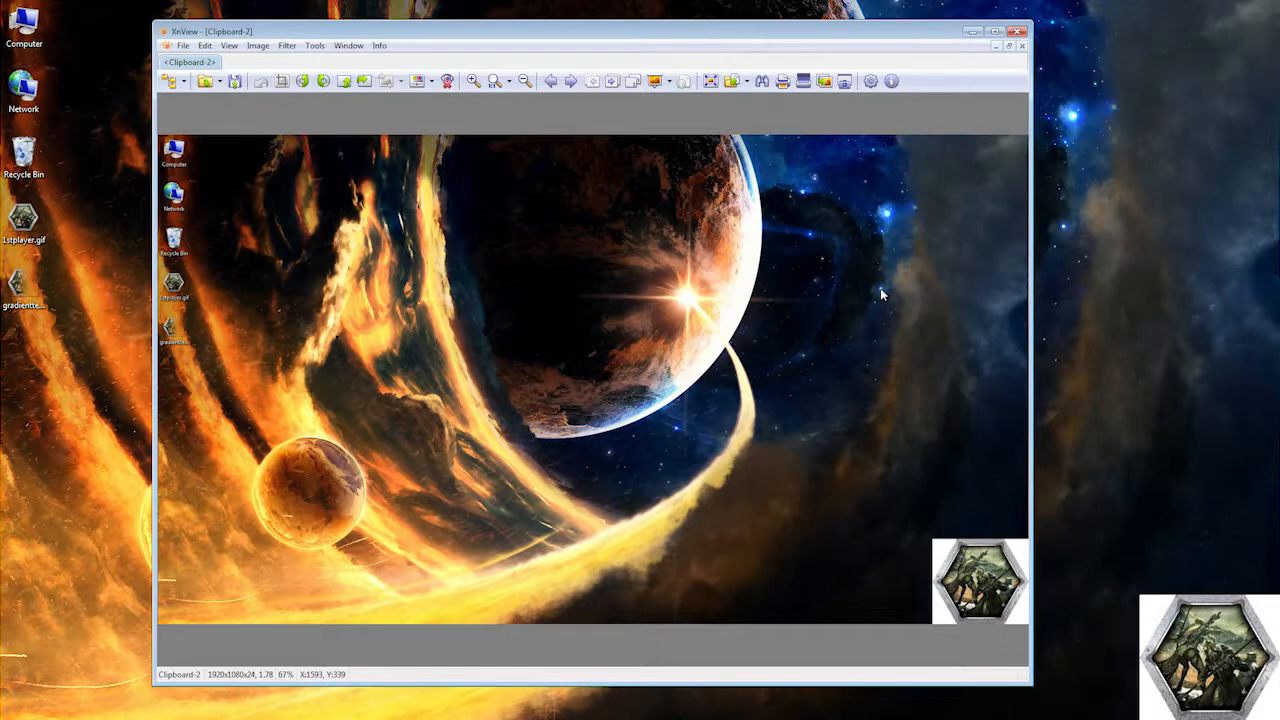
Step: Exit the slideshow, set its window position to about X 1593, Y 339, play it again, and close XnView
left_click(1203, 618)
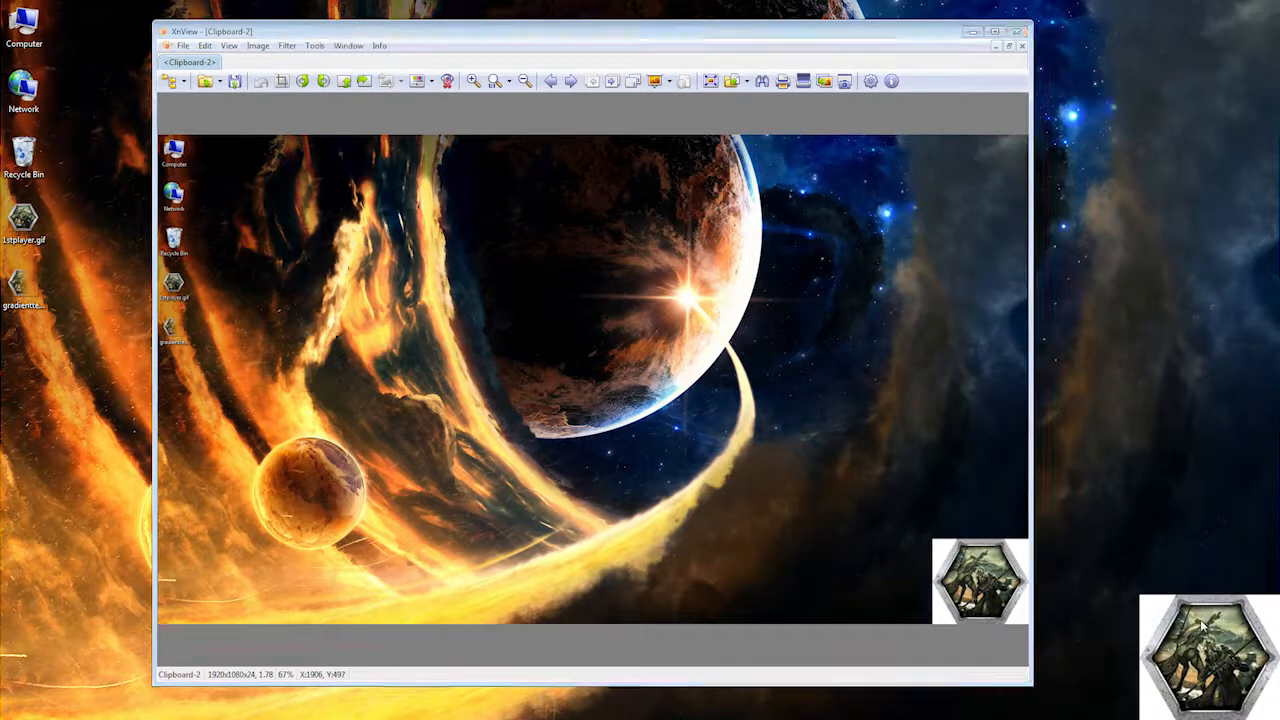
double_click(1203, 625)
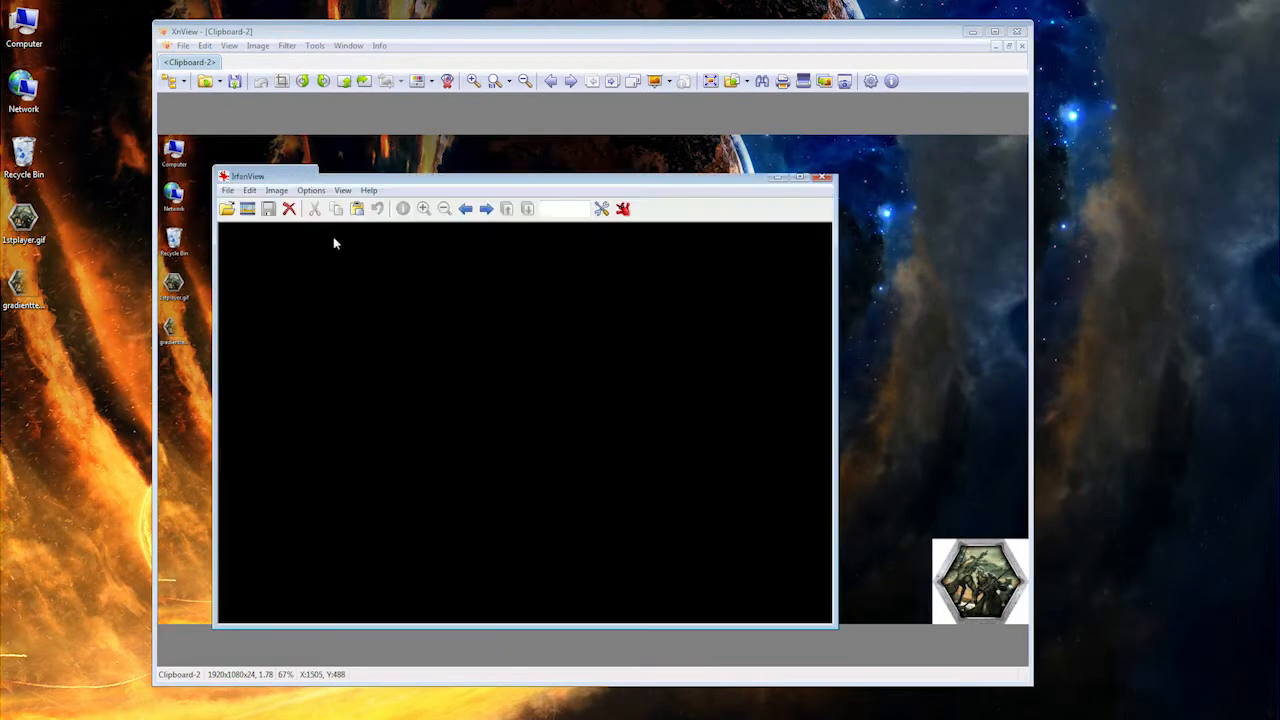
left_click(247, 208)
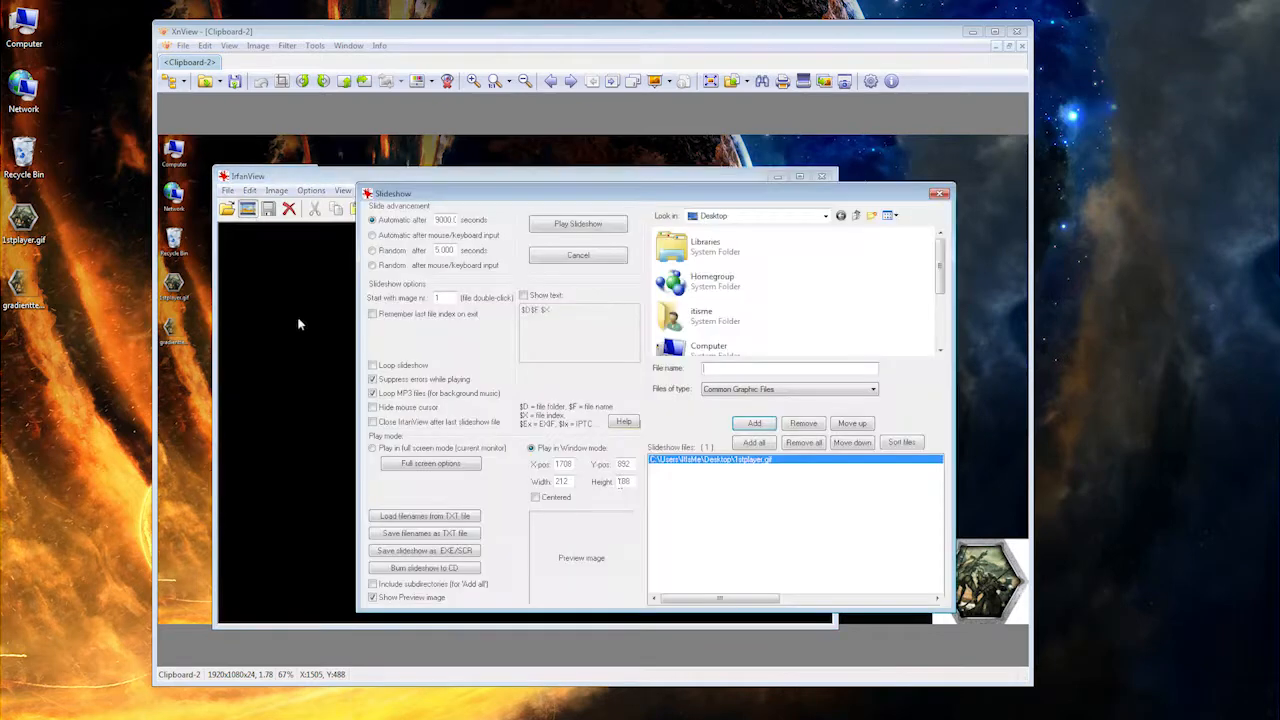
double_click(563, 465)
type("1")
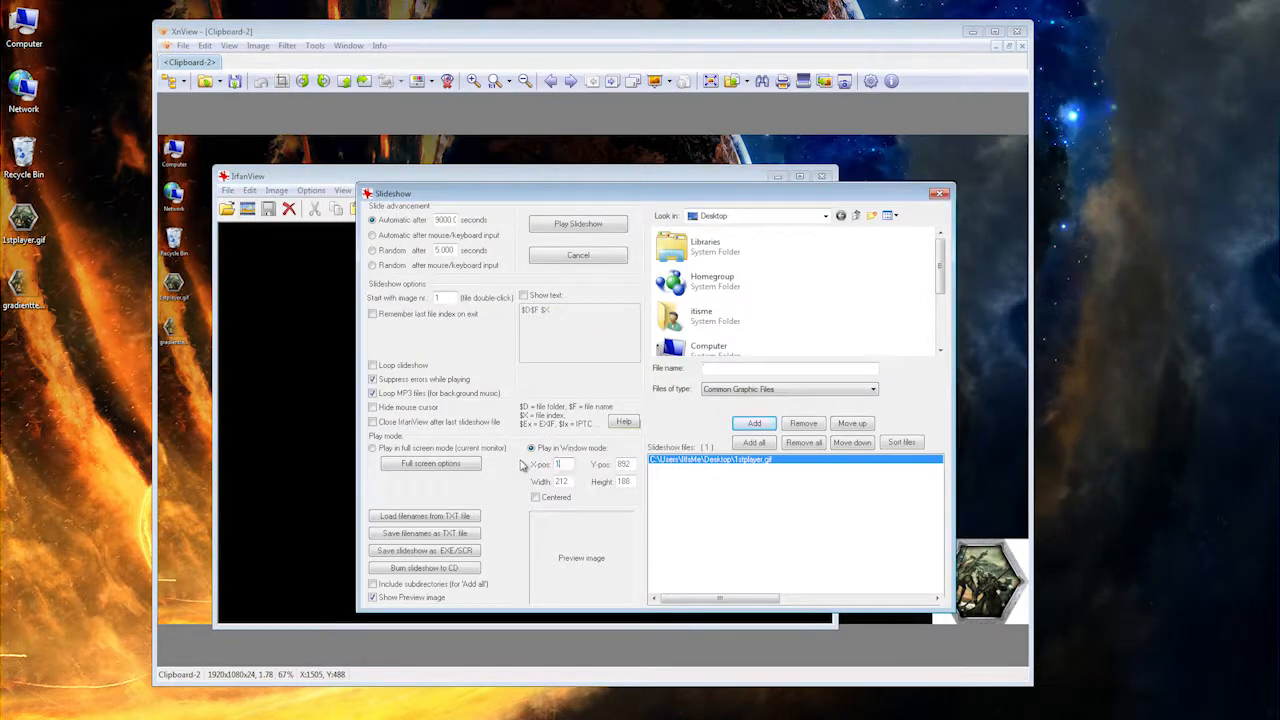
key("Tab")
type("1")
left_click(585, 225)
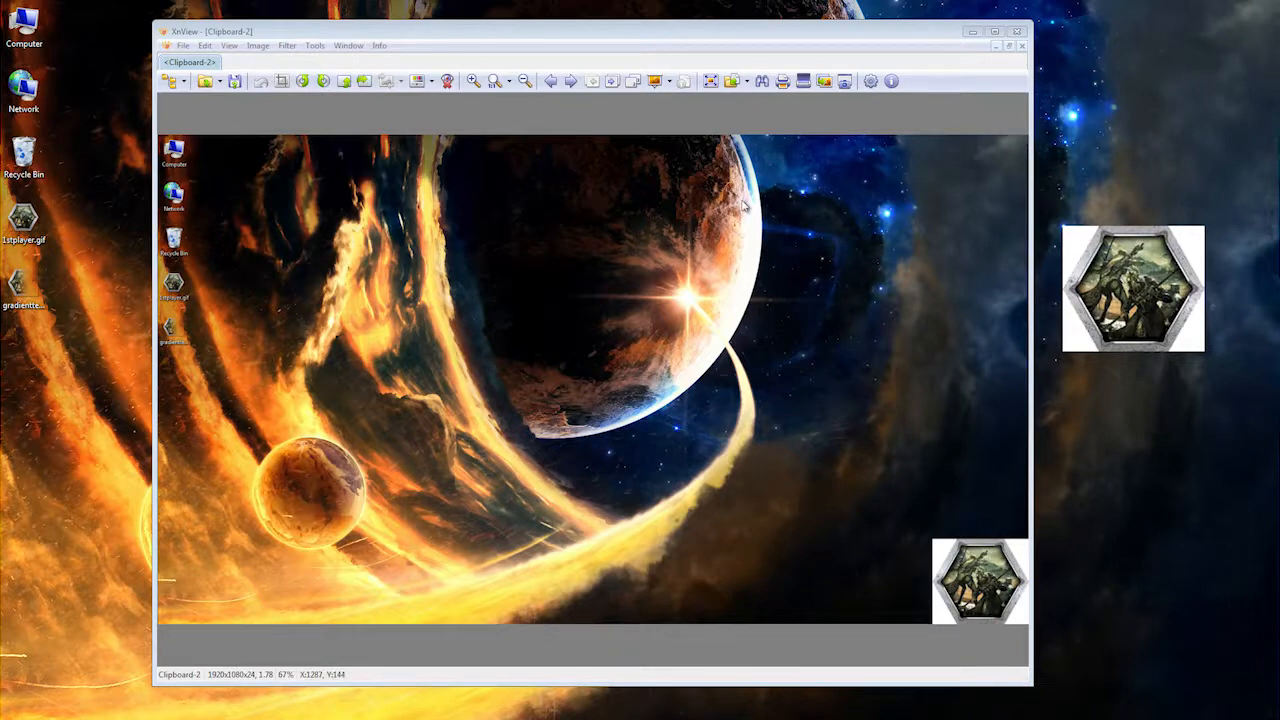
left_click(1016, 33)
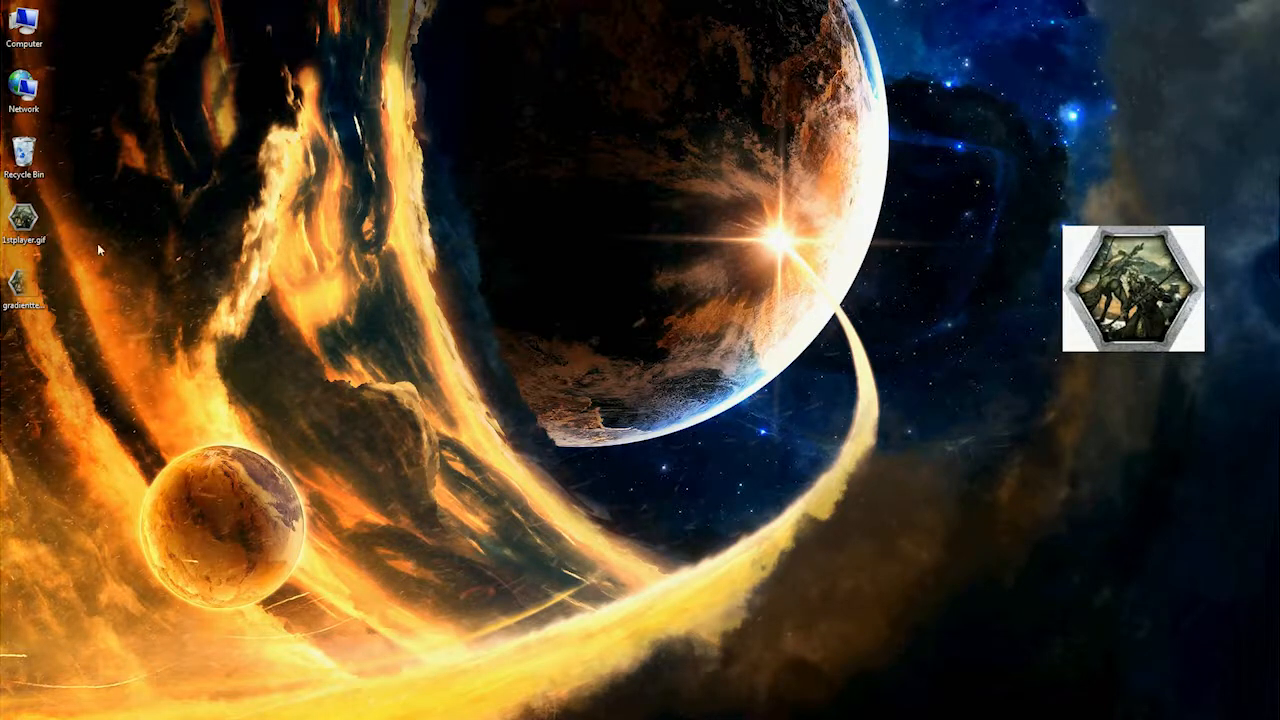
Step: Open the desktop file 1stplayer.gif with Impression: Eyes
right_click(35, 226)
mouse_move(144, 377)
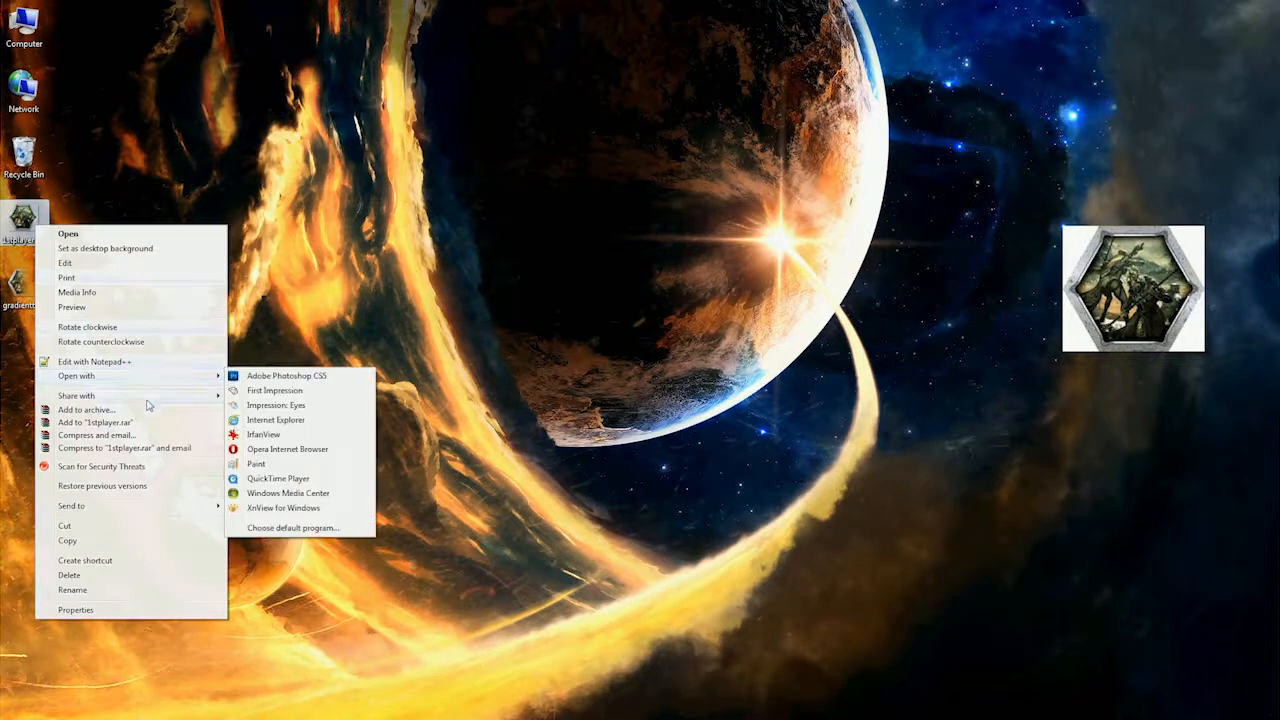
left_click(290, 406)
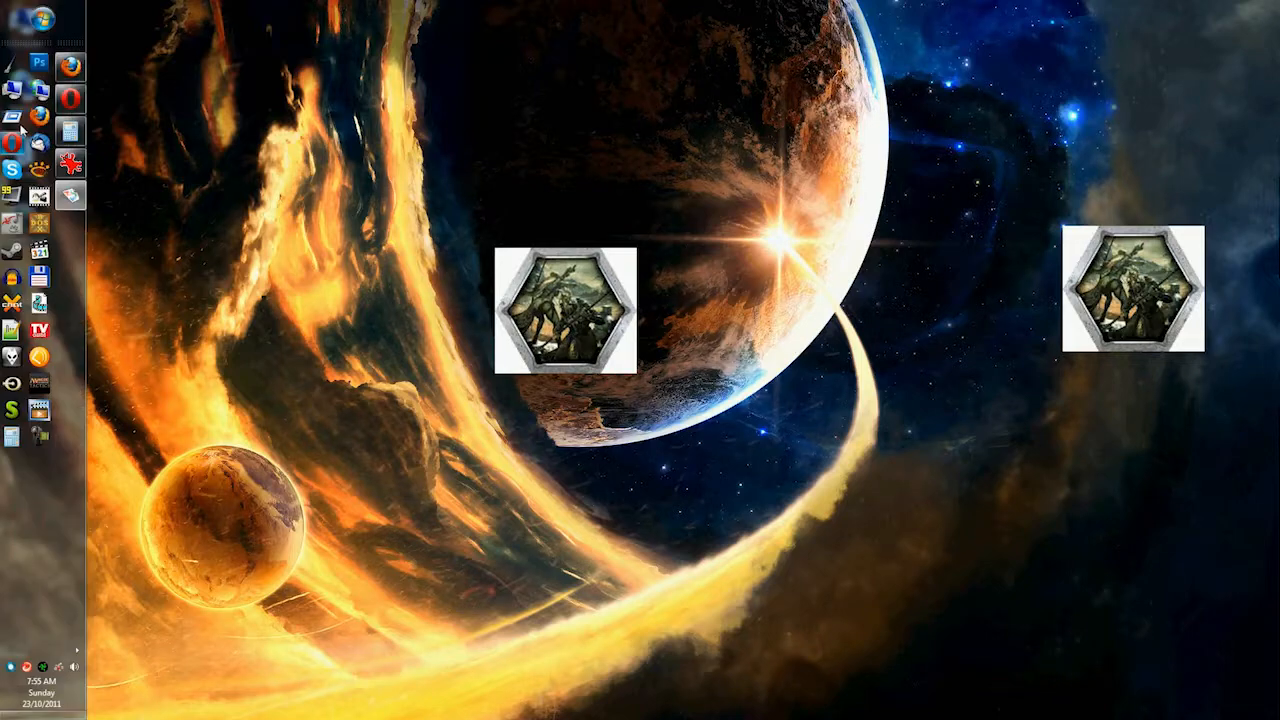
Step: Bring up the Opera browser, move it to overlap both overlay images, and bring the Impression: Eyes image forward
left_click(71, 99)
left_click_drag(612, 50, 959, 58)
left_click(529, 326)
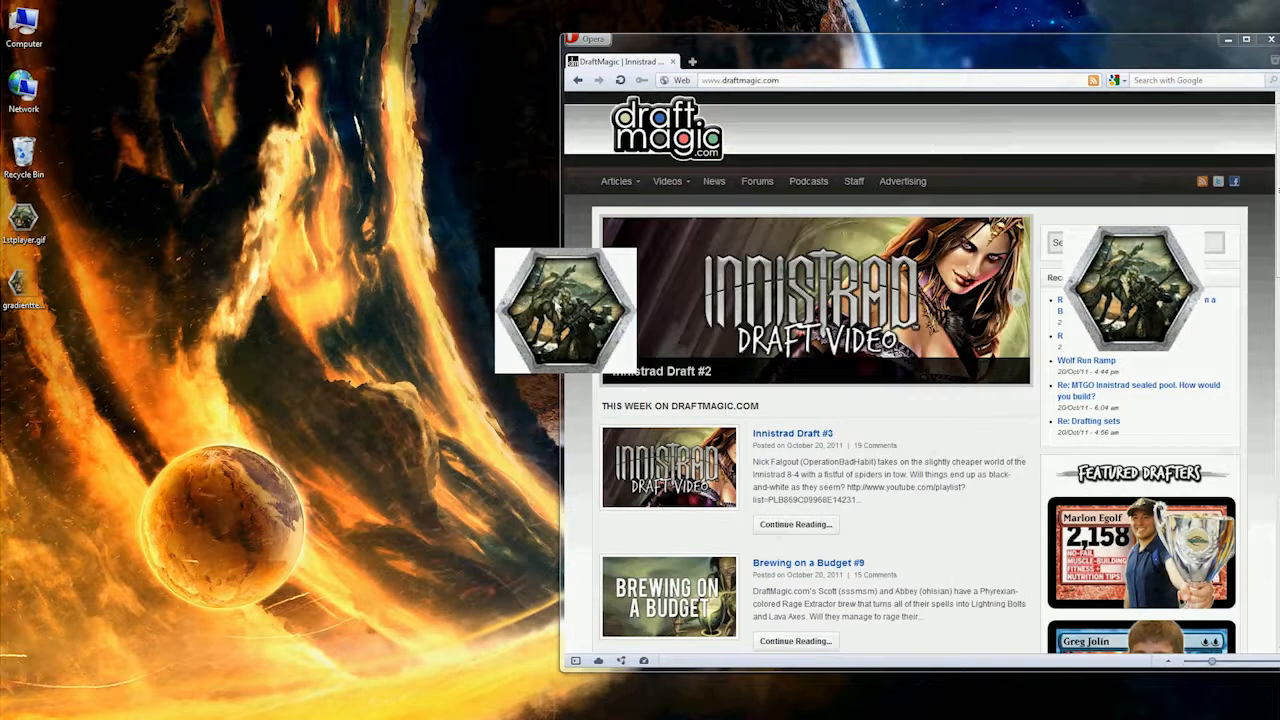
Step: Set the Impression: Eyes image to Always on Top, center the browser on the desktop, and move the image over its page
right_click(556, 302)
mouse_move(631, 355)
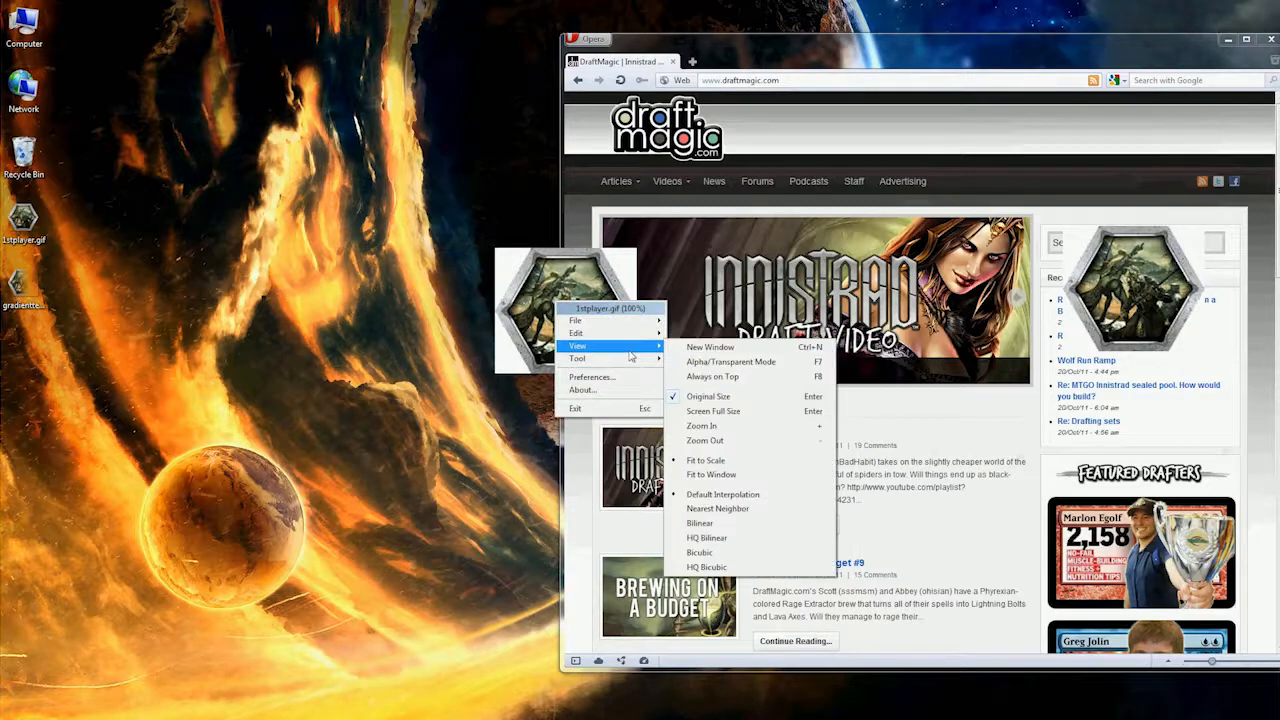
left_click(757, 377)
left_click_drag(820, 61, 544, 39)
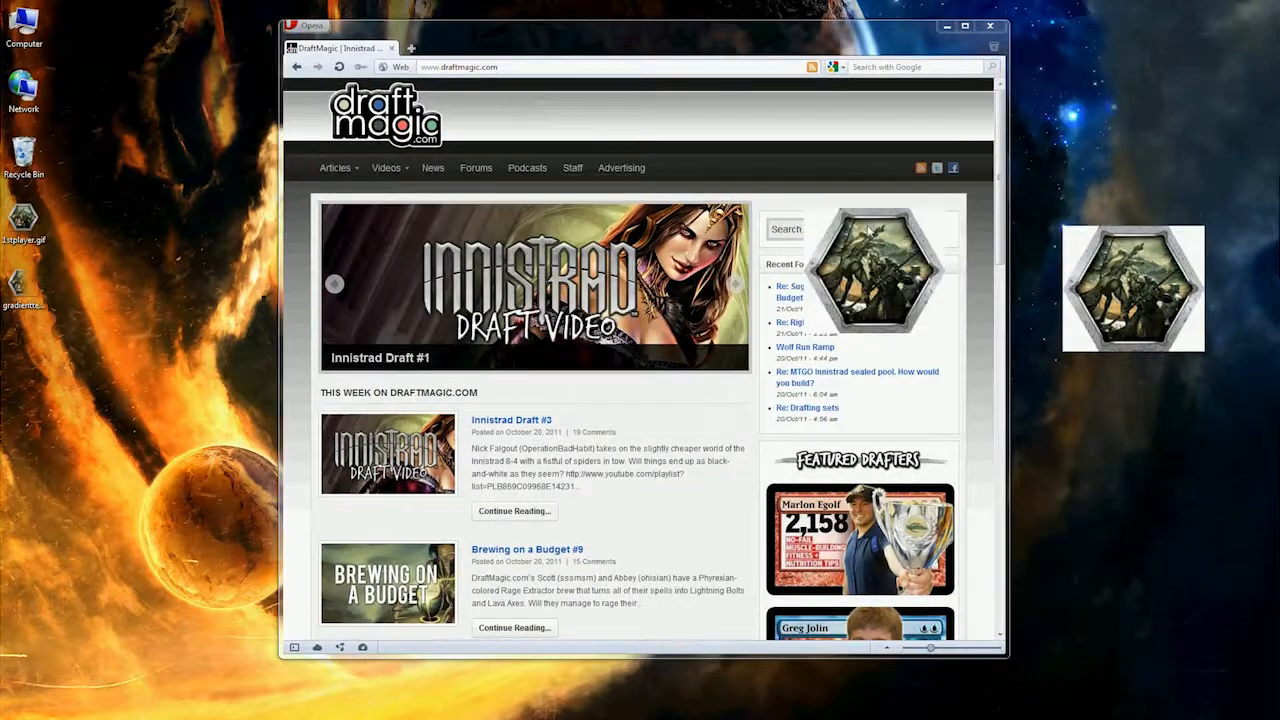
left_click_drag(655, 328, 613, 252)
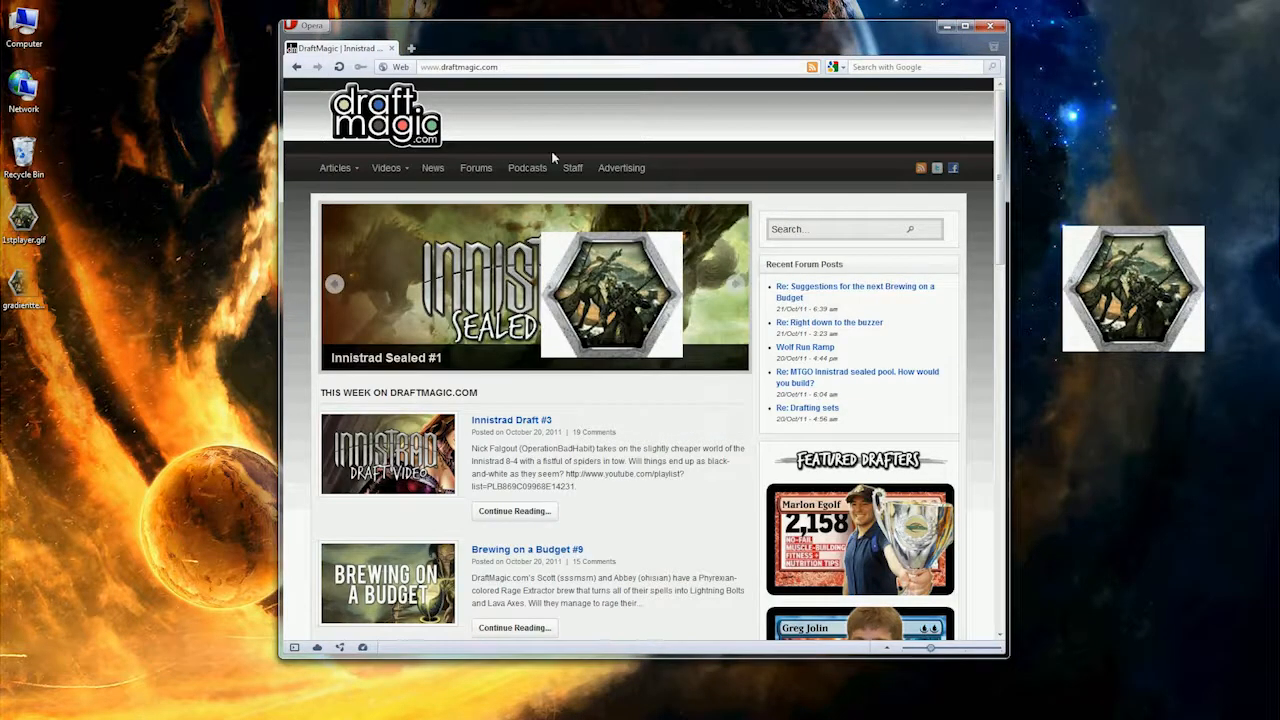
Step: Search Google for "impression: eyes" in the browser and move the overlay image off the results onto the desktop
left_click(891, 72)
type("impressio")
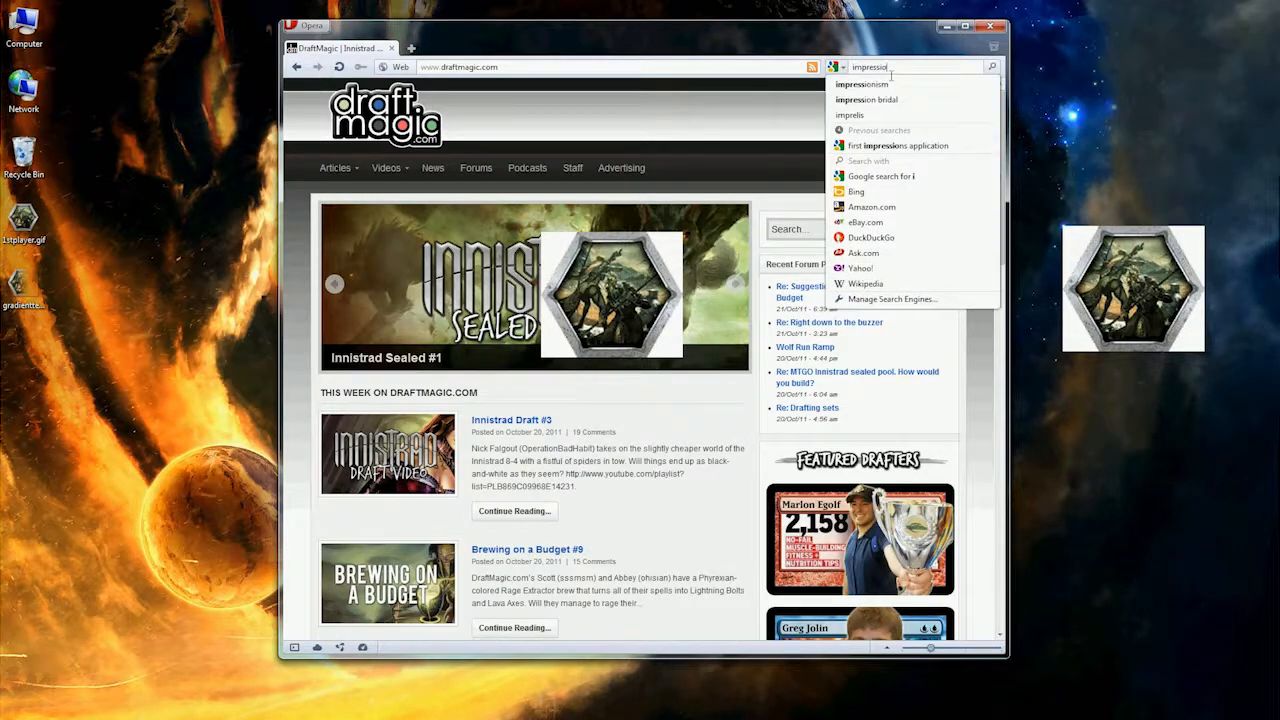
type("n: eyes")
key("Return")
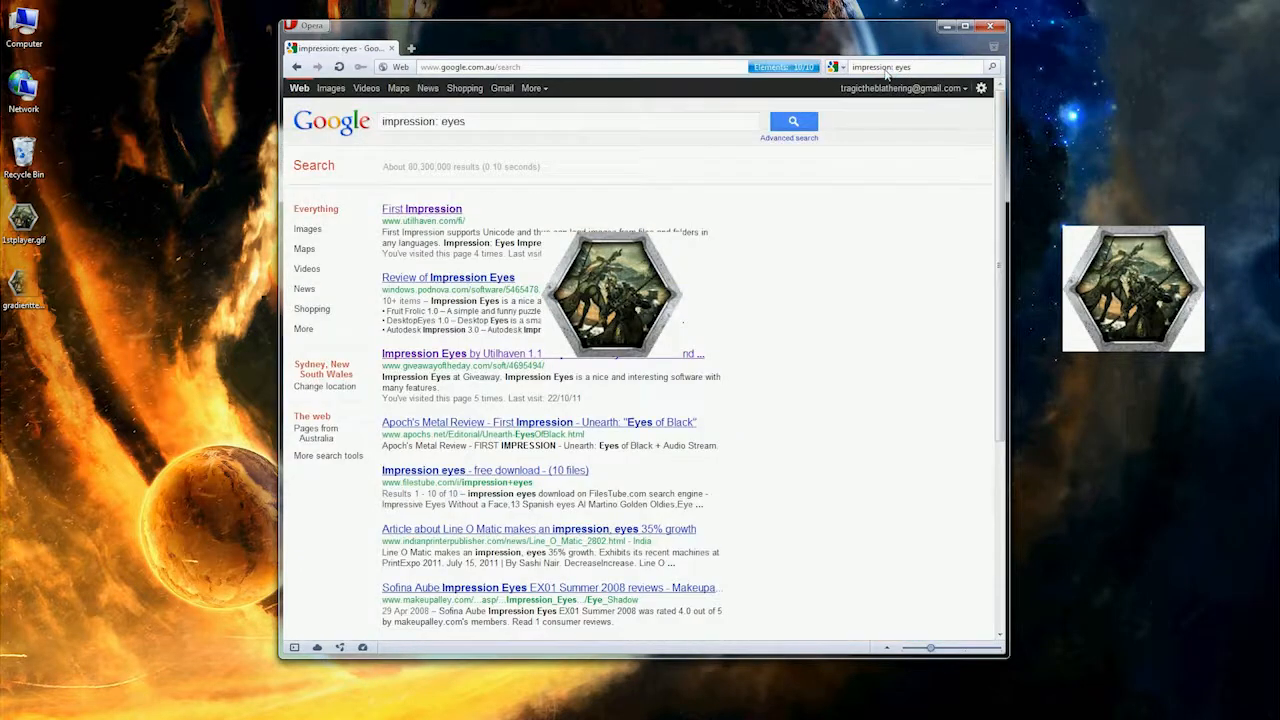
left_click_drag(640, 300, 228, 270)
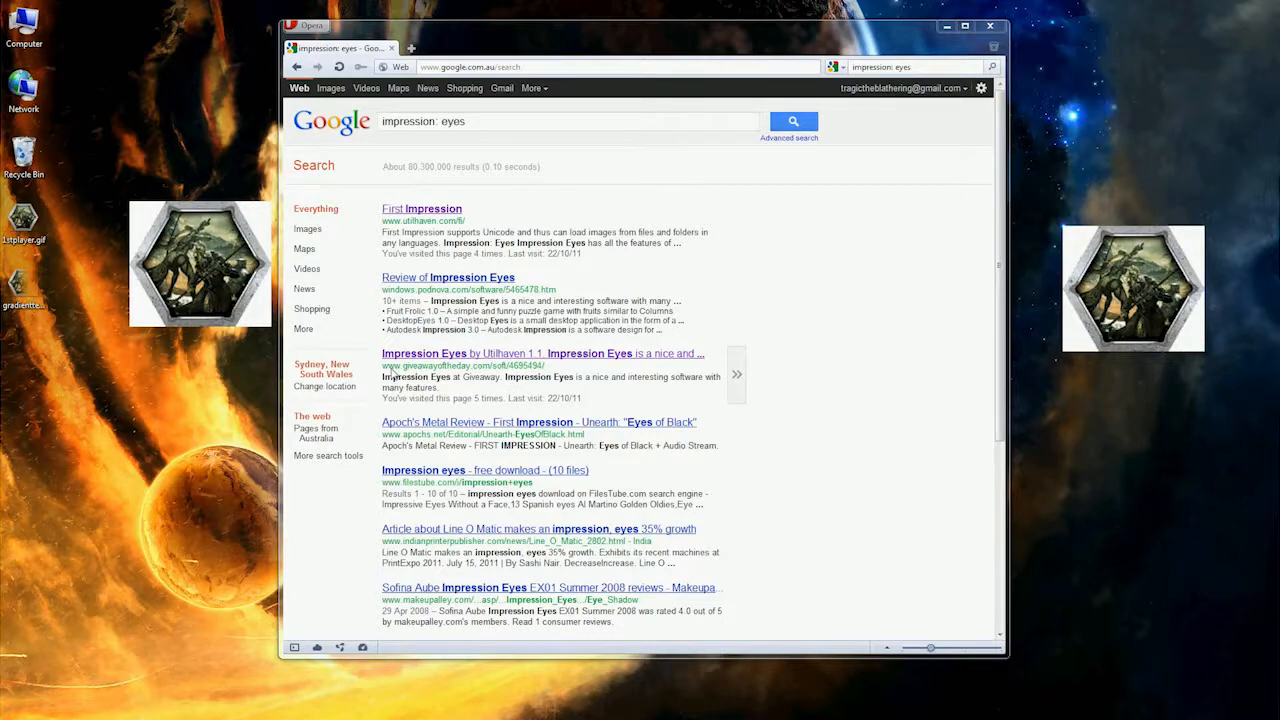
Step: View the Giveaway of the Day search result for Impression Eyes and return to the DraftMagic home page
left_click(614, 358)
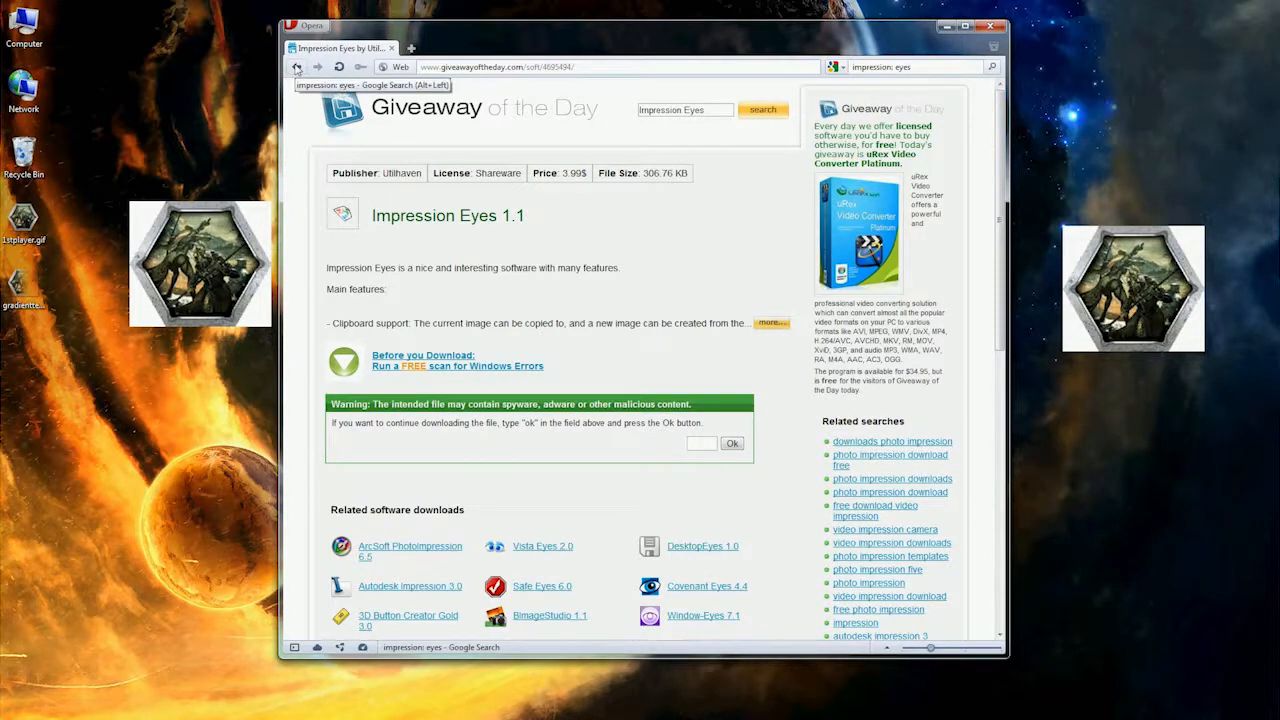
left_click(297, 69)
left_click(297, 69)
Step: Move the 1stplayer.gif overlay onto the DraftMagic banner, turn on its alpha transparency, and reposition it over the page
left_click(232, 296)
left_click_drag(232, 296, 594, 300)
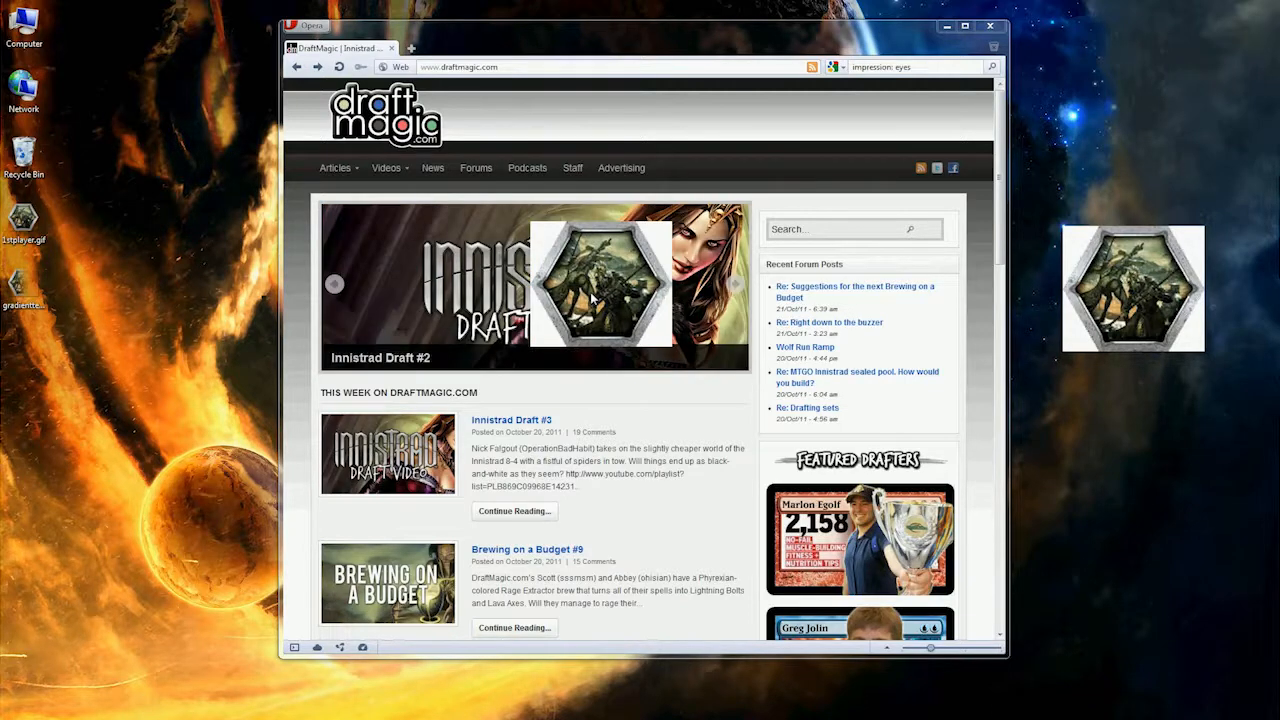
left_click_drag(606, 279, 578, 274)
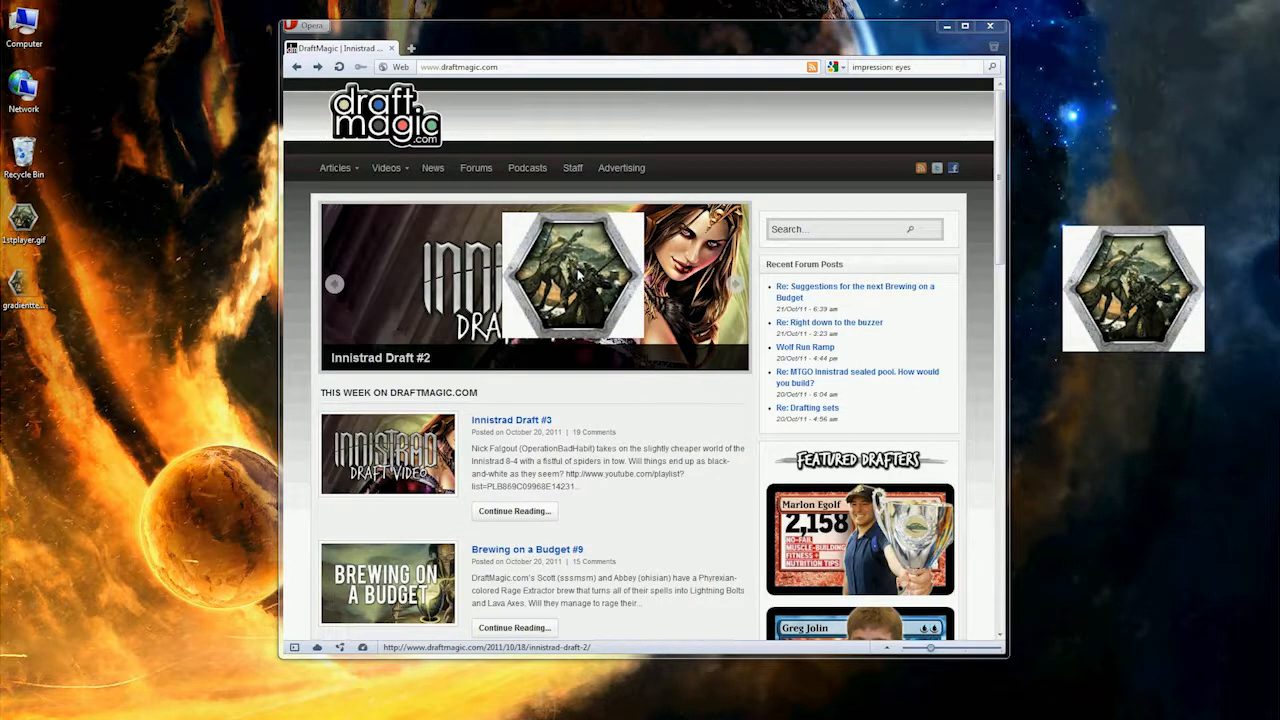
key("a")
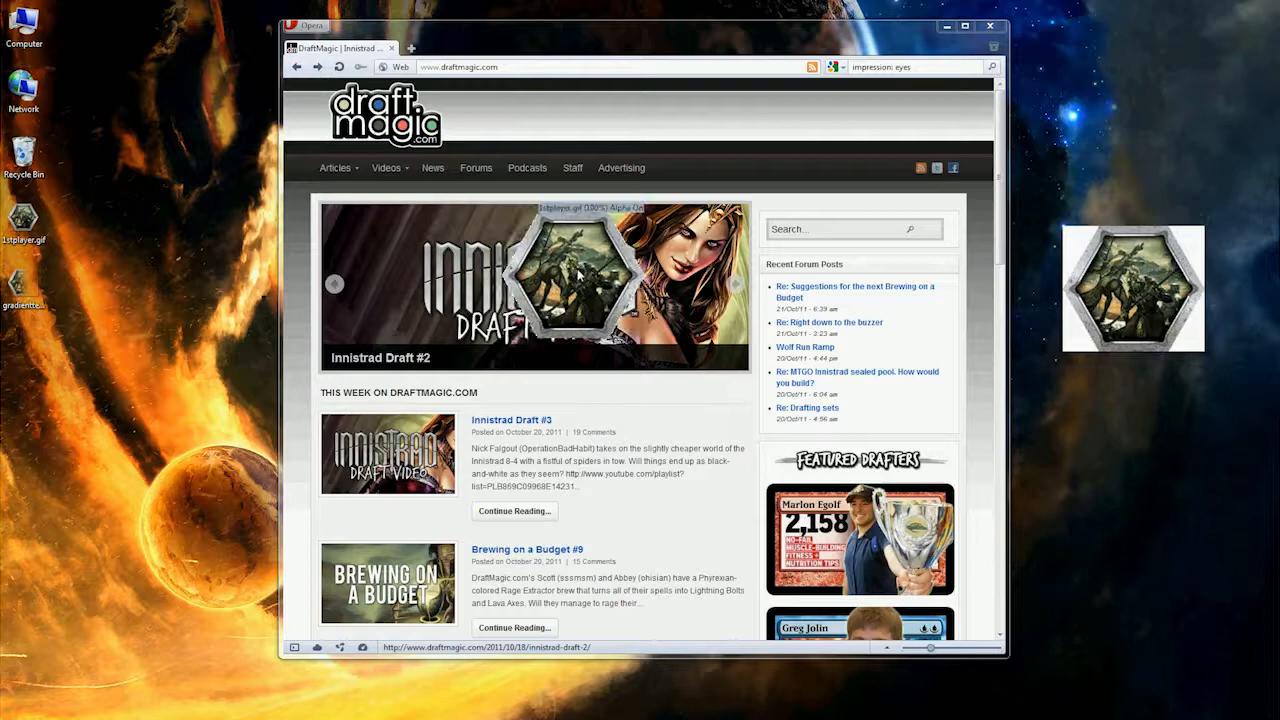
left_click_drag(578, 275, 525, 275)
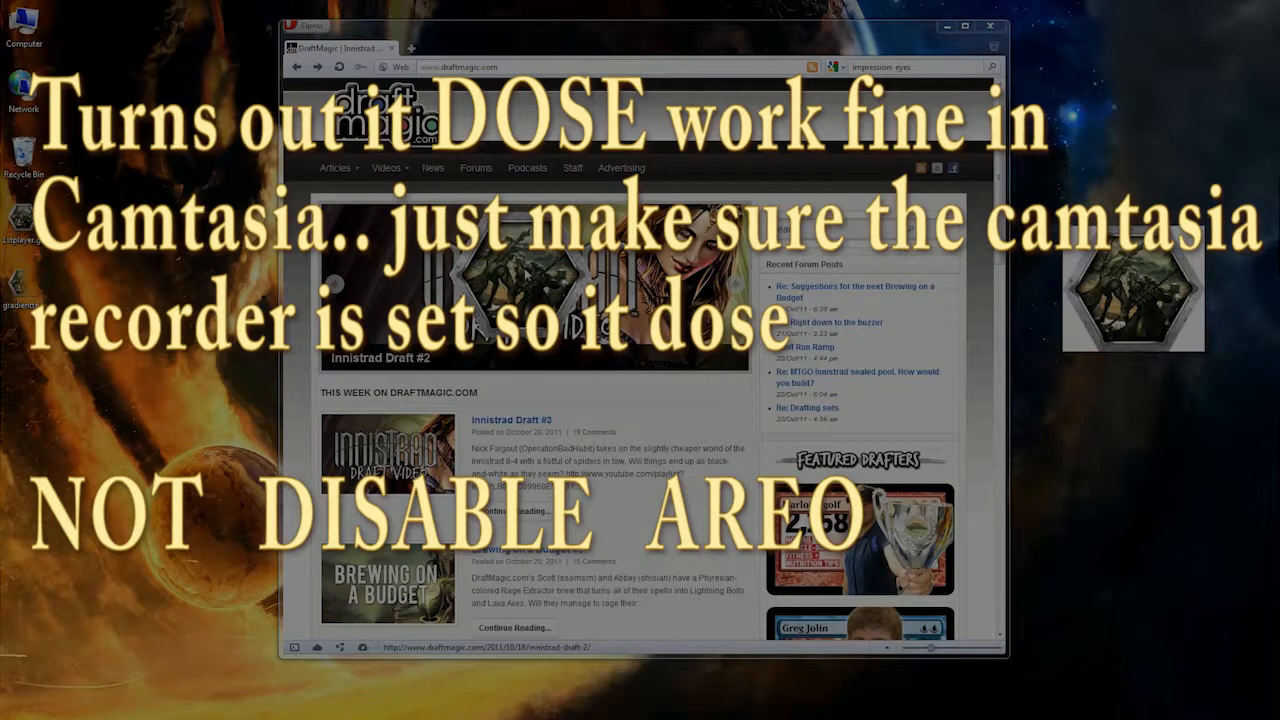
left_click_drag(522, 277, 568, 284)
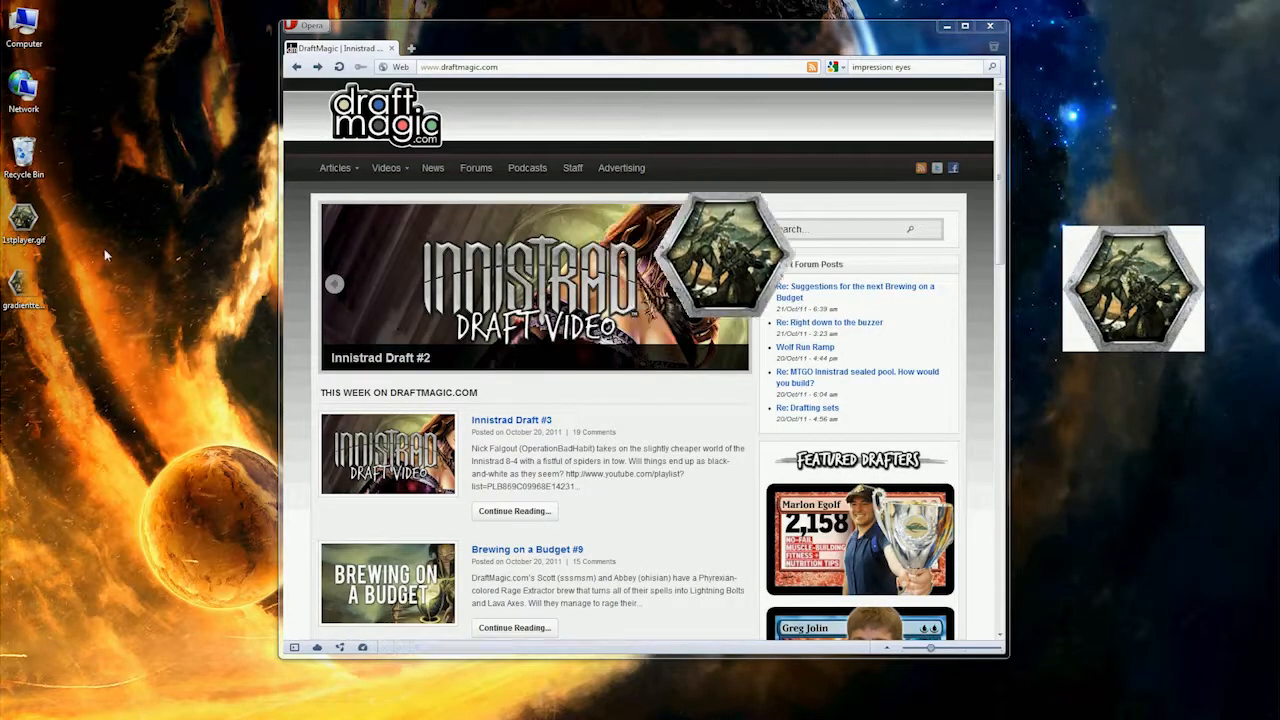
Step: Open the desktop file gradienttest.png with Impression: Eyes and set its image to Always on Top
right_click(41, 293)
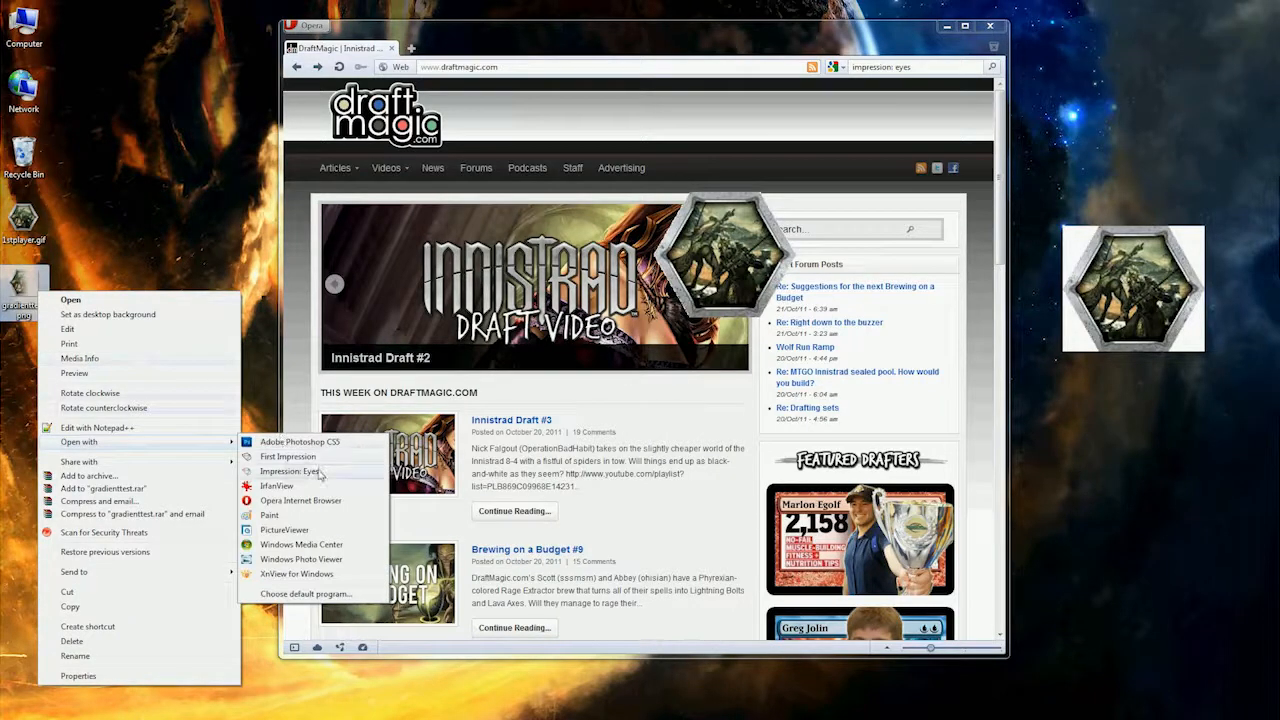
left_click_drag(20, 285, 515, 358)
right_click(419, 258)
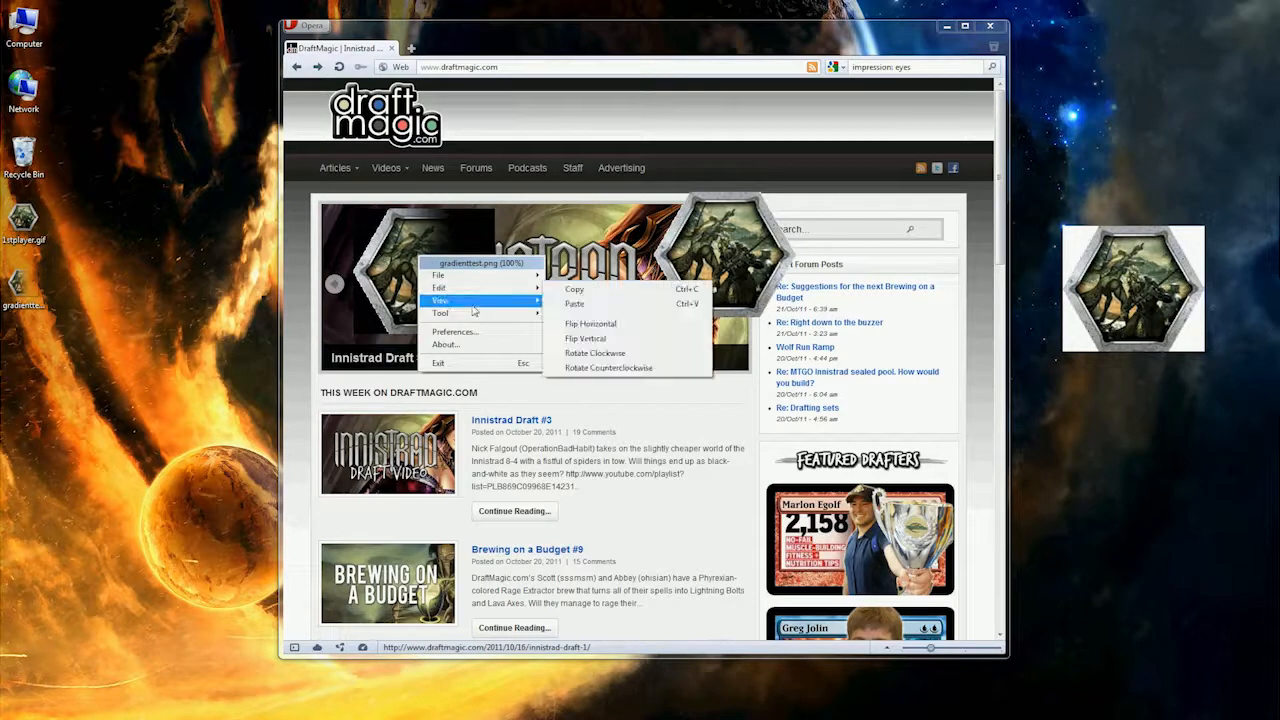
mouse_move(480, 300)
left_click(603, 334)
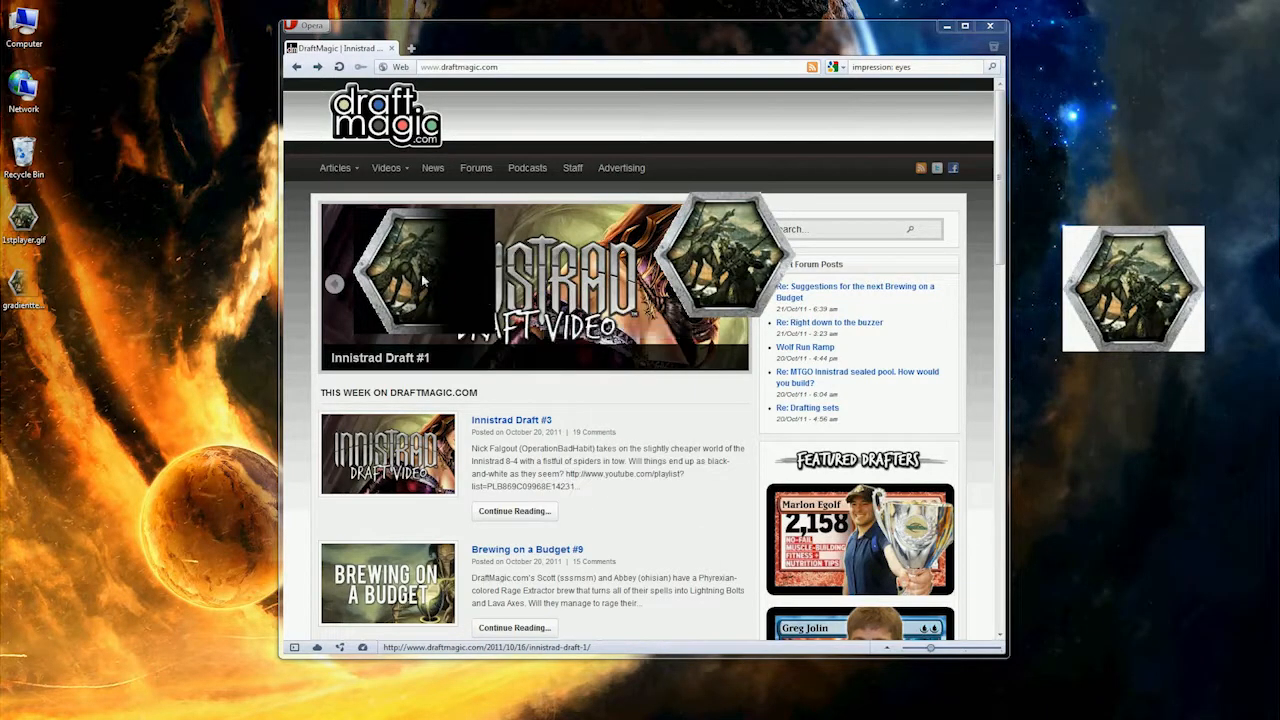
Step: Turn on alpha transparency for the gradienttest.png overlay and move it over the Innistrad Draft #3 article text
key("a")
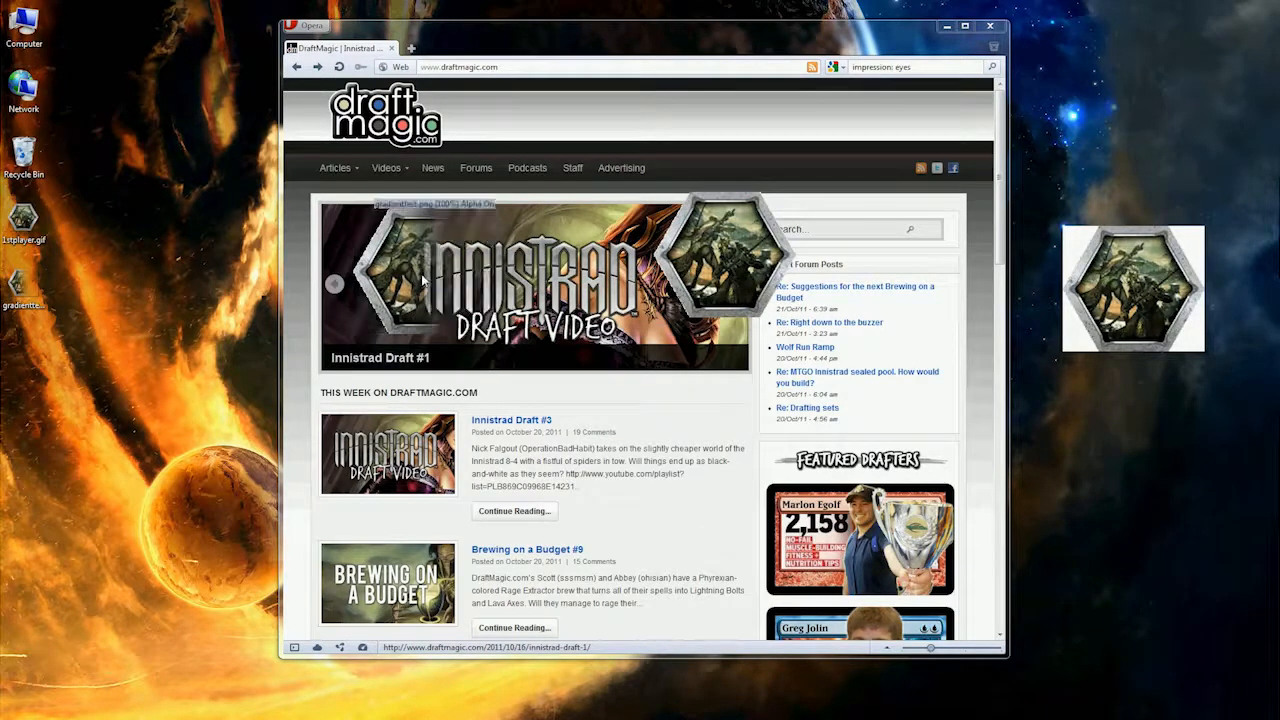
left_click_drag(400, 282, 608, 483)
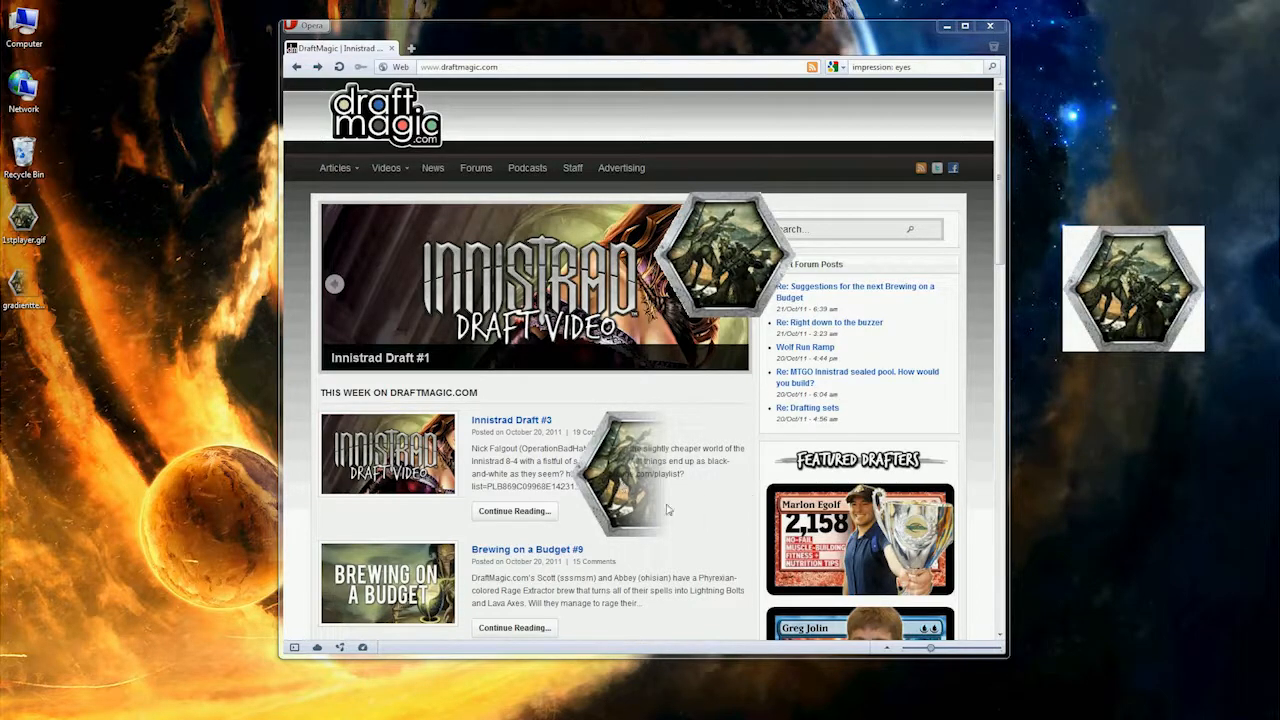
mouse_move(625, 477)
left_mouse_down()
mouse_move(517, 339)
mouse_move(646, 473)
left_mouse_up()
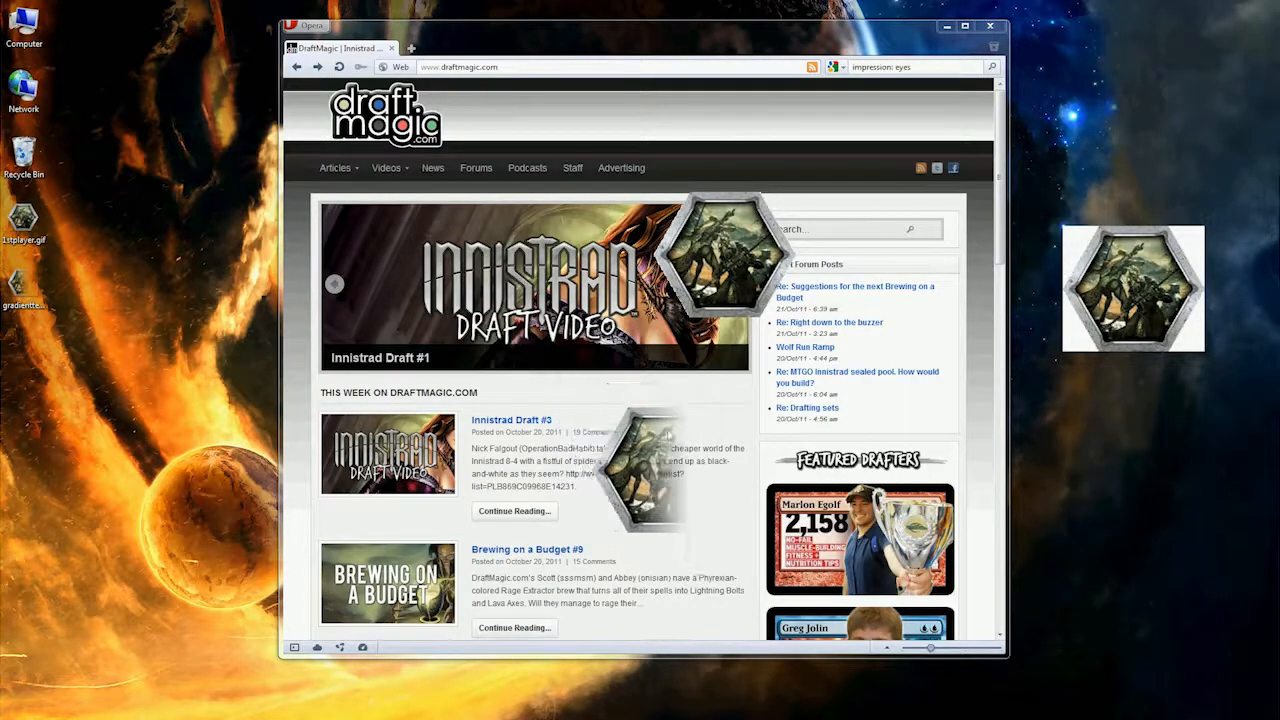
Step: Line up the gradienttest.png and 1stplayer.gif overlays on the desktop above and below the IrfanView image, with 1stplayer.gif's alpha transparency off
left_click_drag(736, 265, 673, 291)
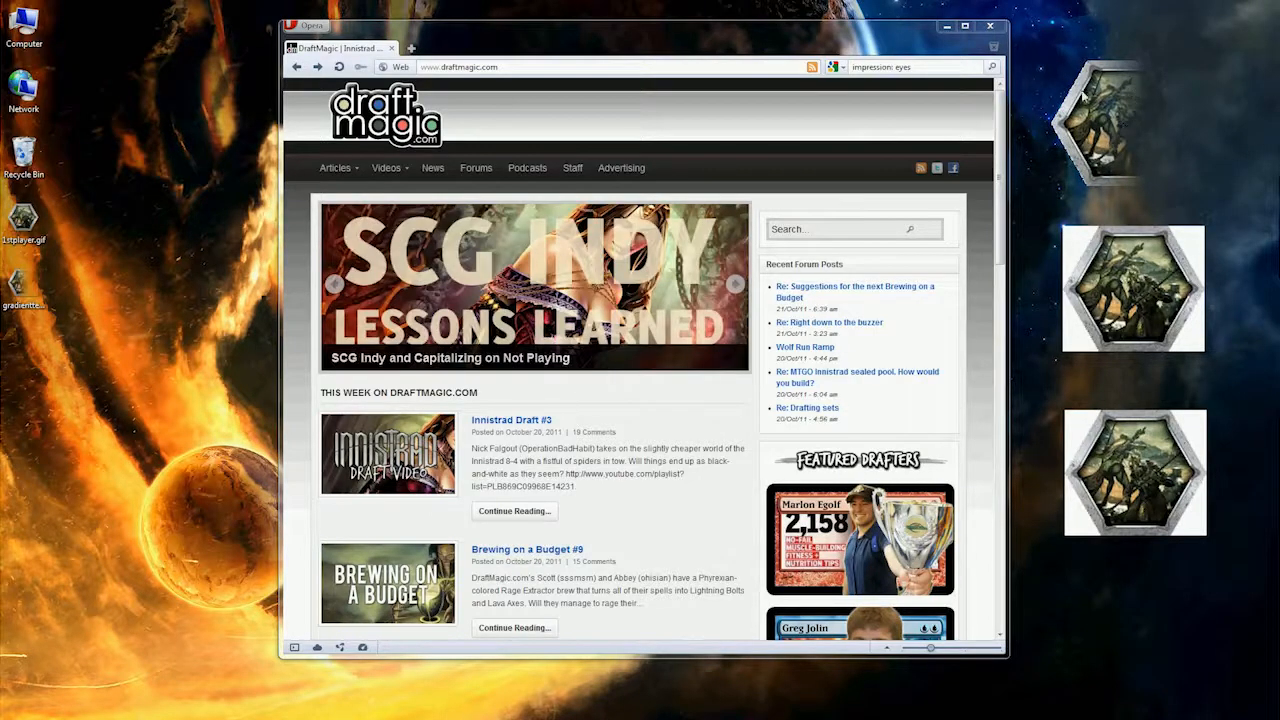
mouse_move(1124, 477)
left_mouse_down()
mouse_move(1163, 433)
mouse_move(1098, 492)
mouse_move(1127, 482)
left_mouse_up()
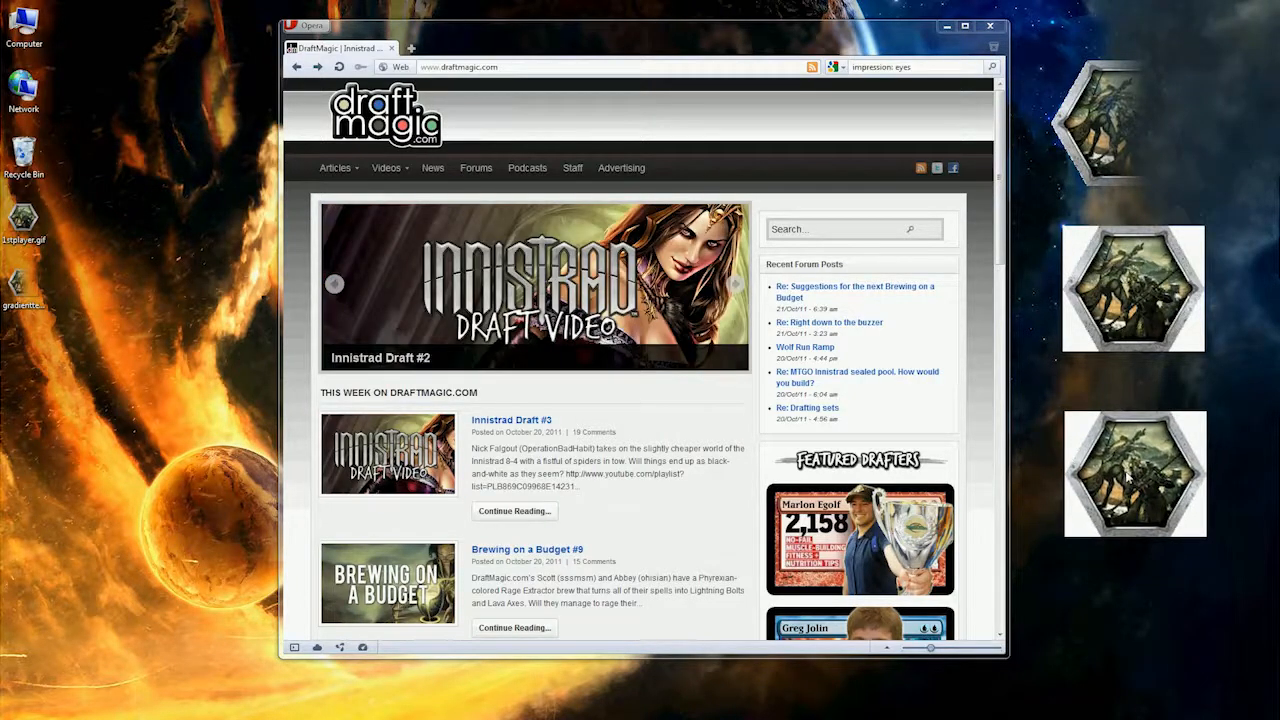